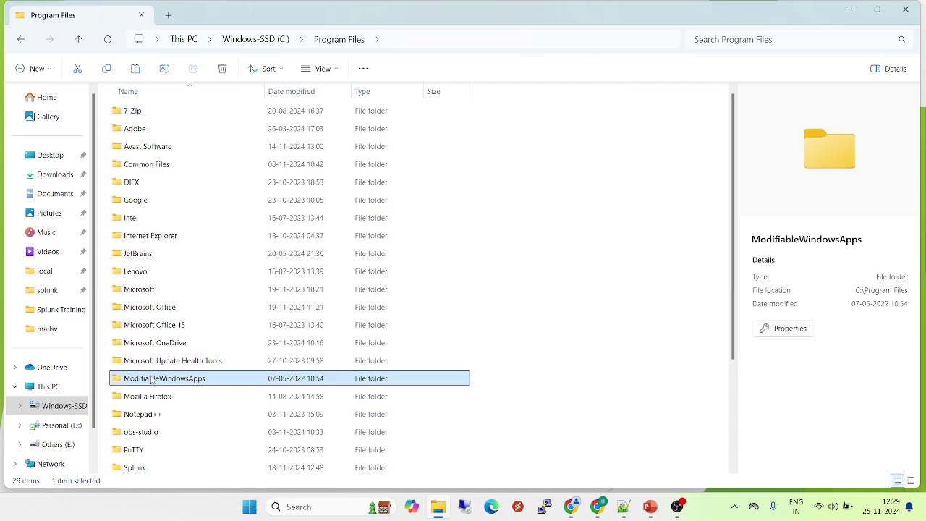
# - Browse to C:\Program Files\Splunk\etc\apps and select the Unified_Library folder
pyautogui.press('s')
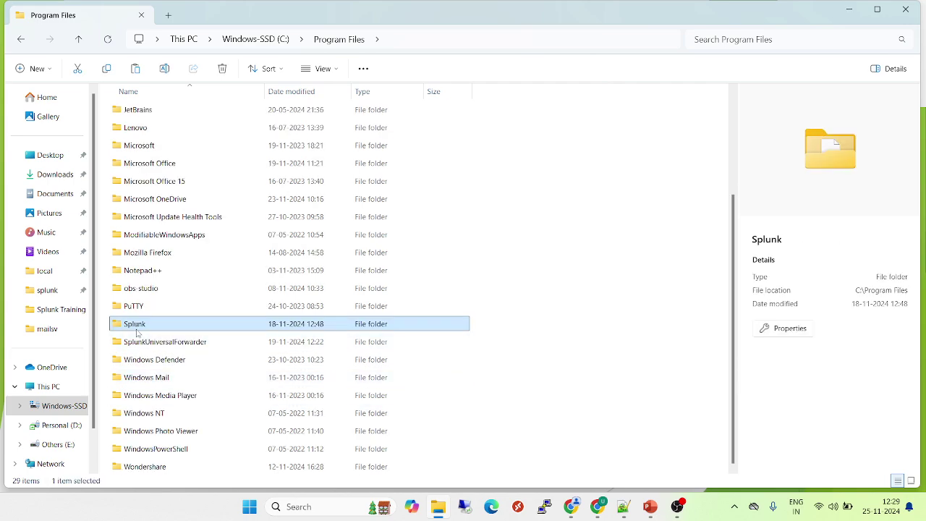
pyautogui.doubleClick(142, 330)
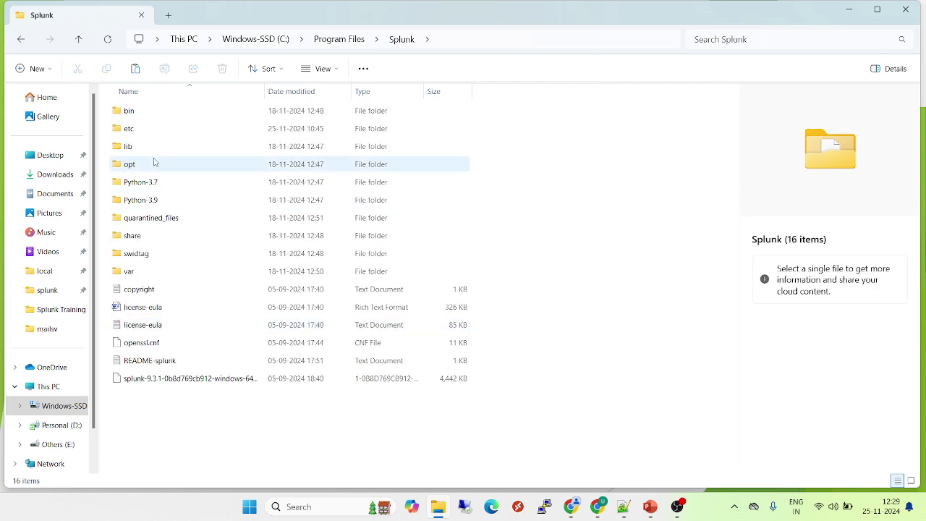
pyautogui.click(143, 135)
pyautogui.doubleClick(142, 134)
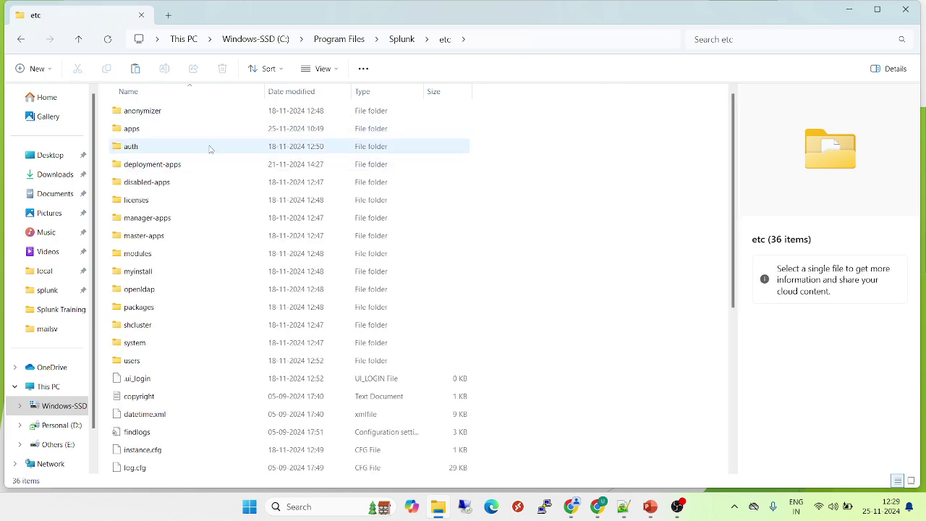
pyautogui.doubleClick(132, 129)
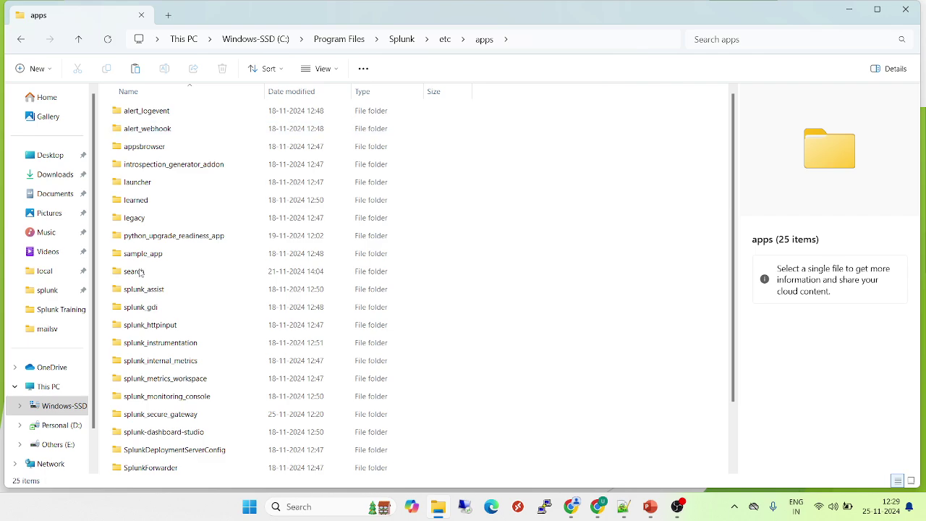
pyautogui.click(145, 343)
pyautogui.press('u')
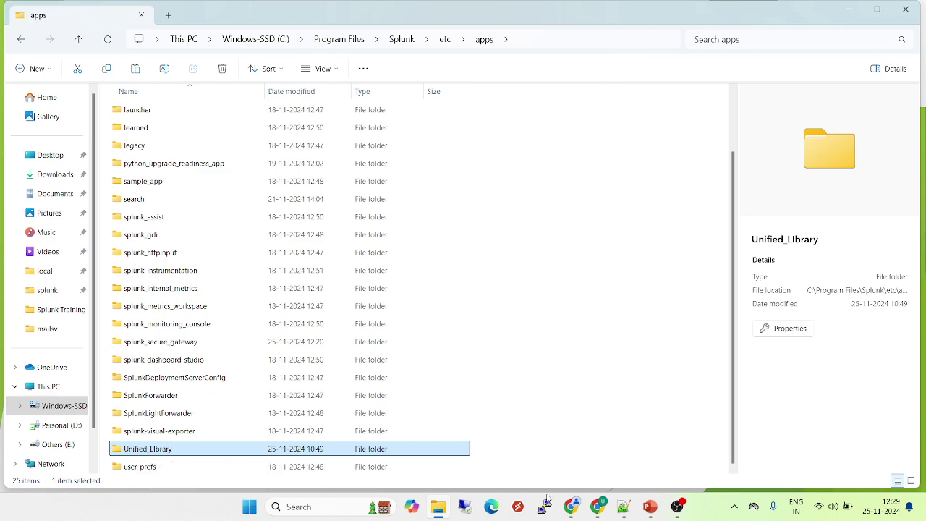
# - Log in to Splunk as admin, correcting the password, and check the Apps list for Unified Library
pyautogui.click(570, 515)
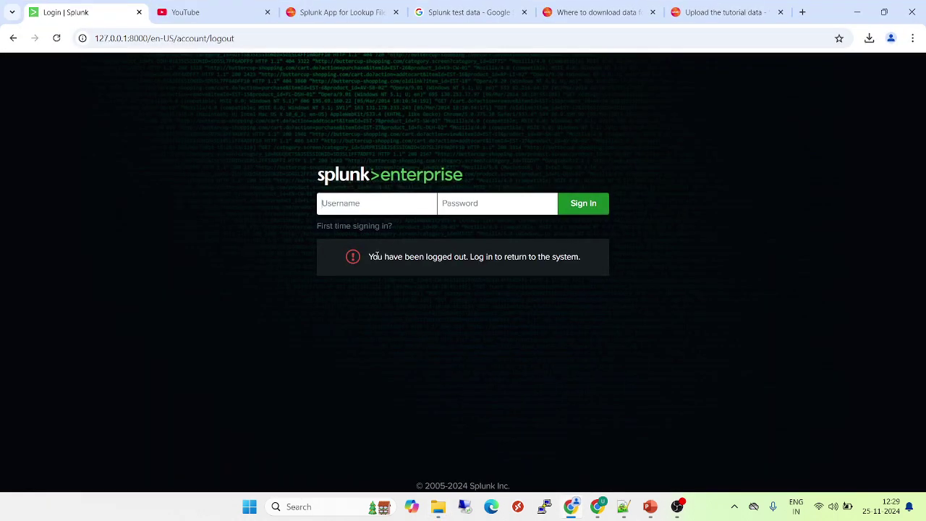
pyautogui.click(374, 207)
pyautogui.write('admin')
pyautogui.press('Tab')
pyautogui.write('•••••••')
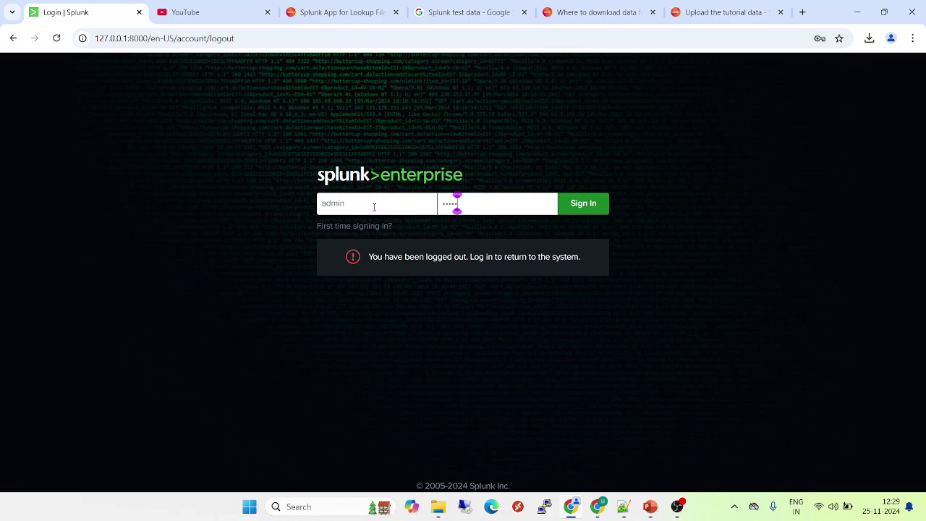
pyautogui.press('Return')
pyautogui.press('BackSpace')
pyautogui.press('BackSpace')
pyautogui.press('BackSpace')
pyautogui.press('BackSpace')
pyautogui.press('BackSpace')
pyautogui.press('BackSpace')
pyautogui.press('BackSpace')
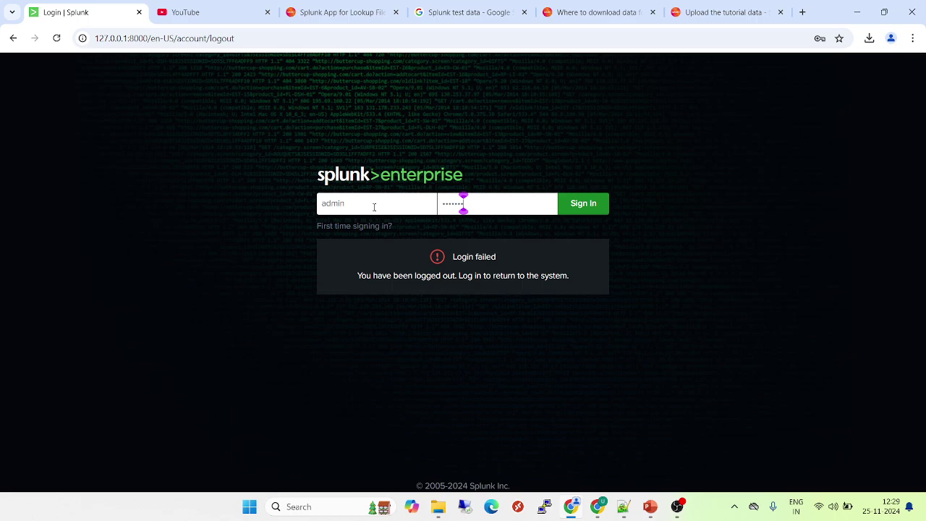
pyautogui.write('••••••••')
pyautogui.press('Return')
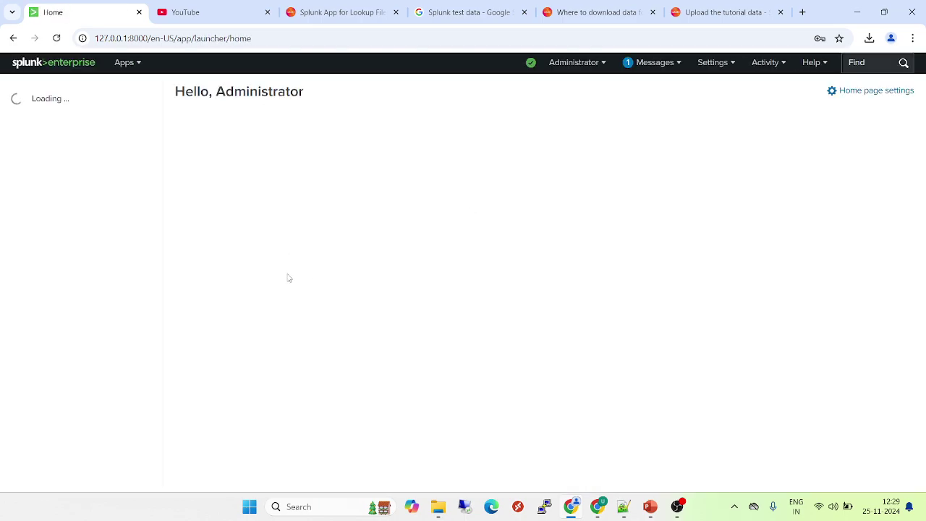
pyautogui.click(127, 62)
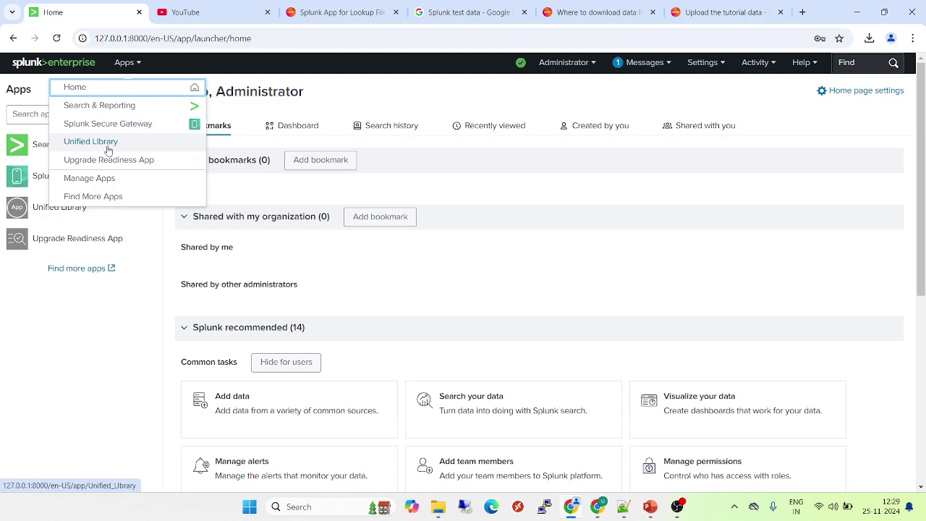
pyautogui.hotkey('alt', 'Tab')
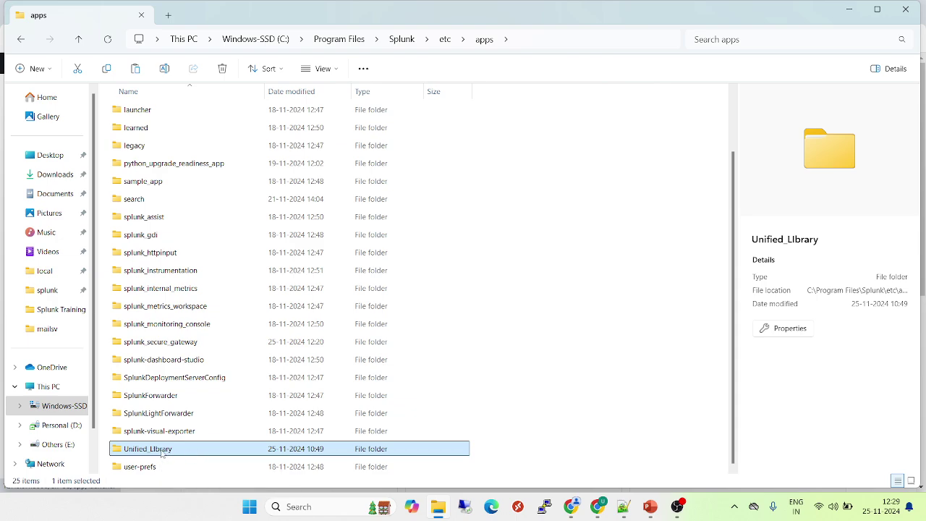
# - Look inside Unified_Library's bin folder, then open default\app.conf in Notepad++
pyautogui.doubleClick(168, 449)
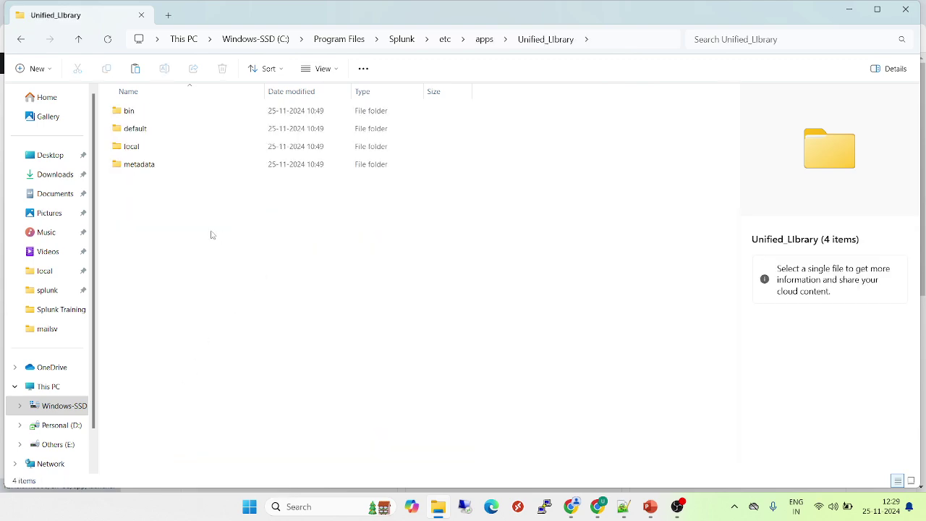
pyautogui.doubleClick(152, 114)
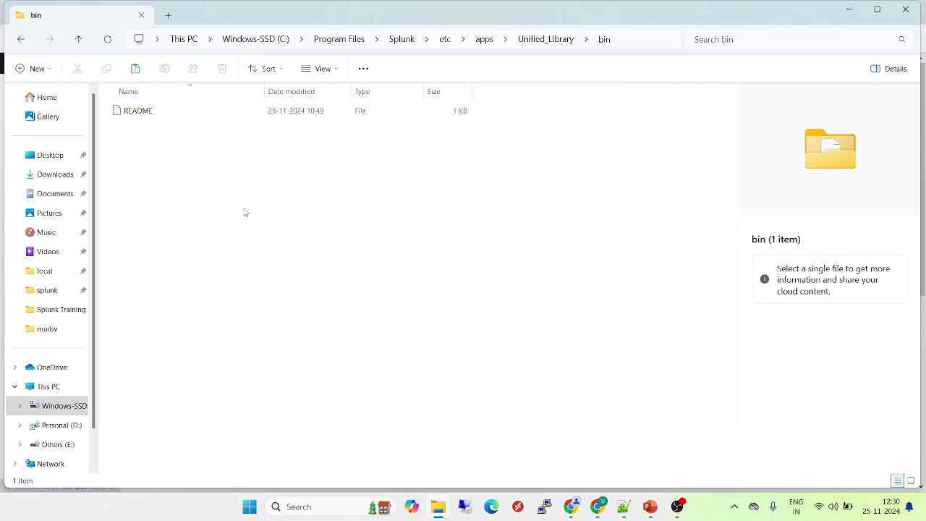
pyautogui.press('BackSpace')
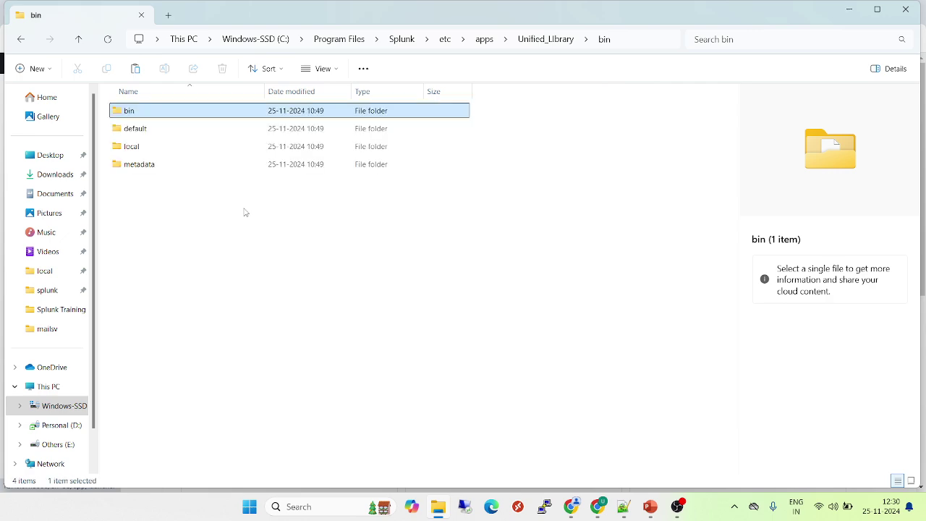
pyautogui.doubleClick(136, 129)
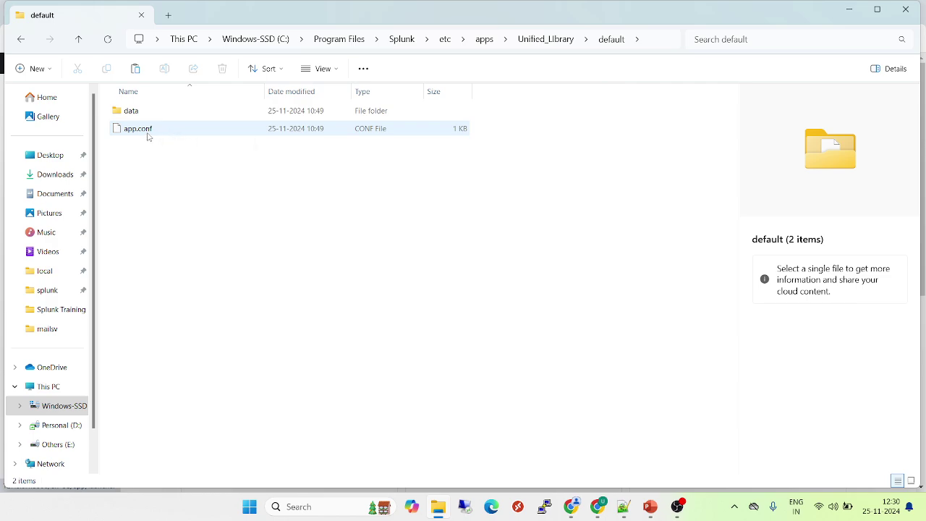
pyautogui.moveTo(147, 132); pyautogui.dragTo(577, 299)
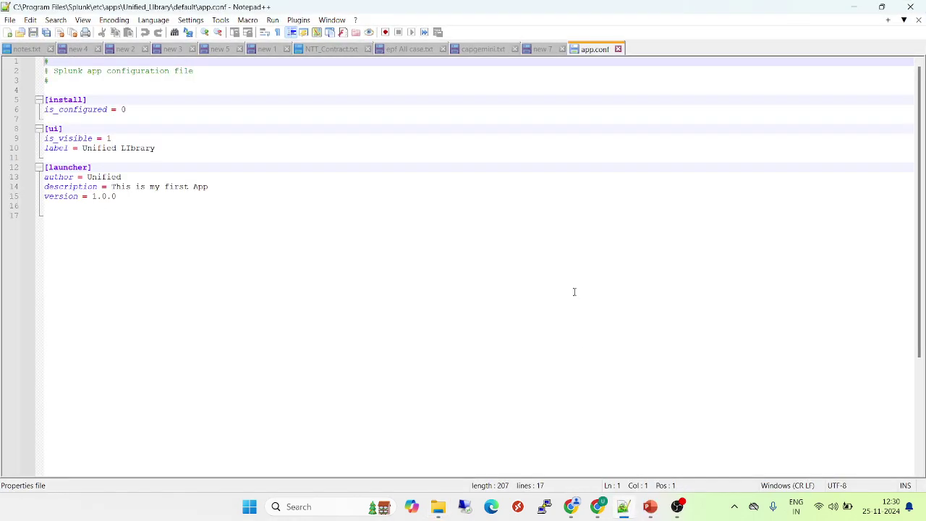
# - Highlight app.conf's comment header, install section (is_configured) and ui settings (is_visible)
pyautogui.moveTo(81, 79); pyautogui.dragTo(43, 61)
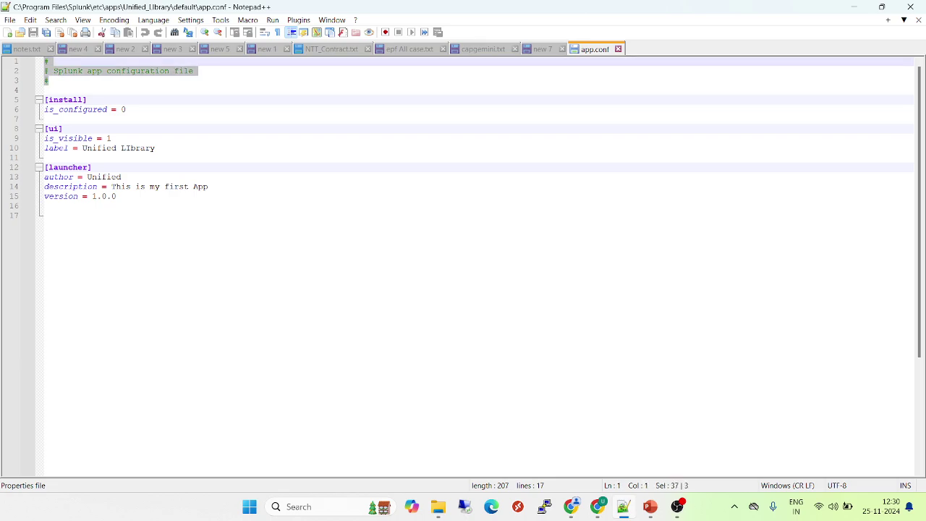
pyautogui.doubleClick(66, 100)
pyautogui.doubleClick(63, 109)
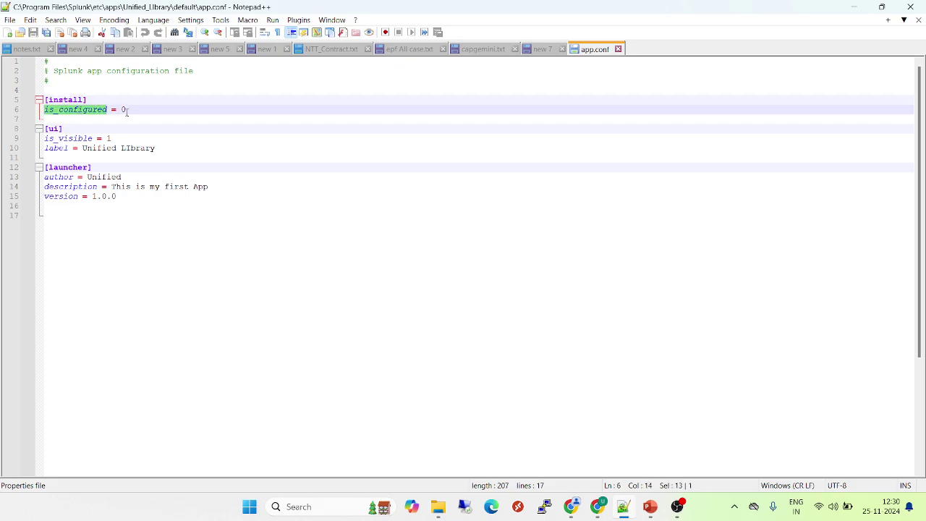
pyautogui.moveTo(126, 109); pyautogui.dragTo(43, 99)
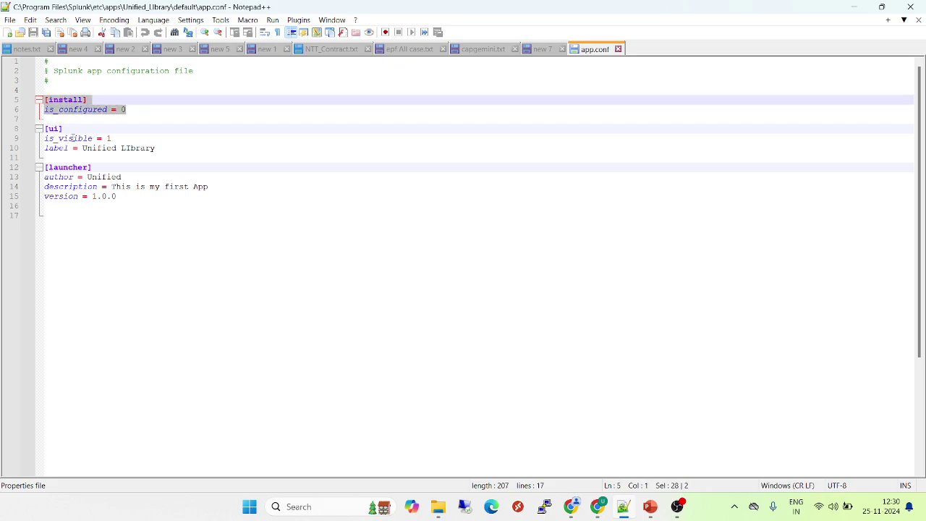
pyautogui.doubleClick(75, 140)
pyautogui.click(120, 138)
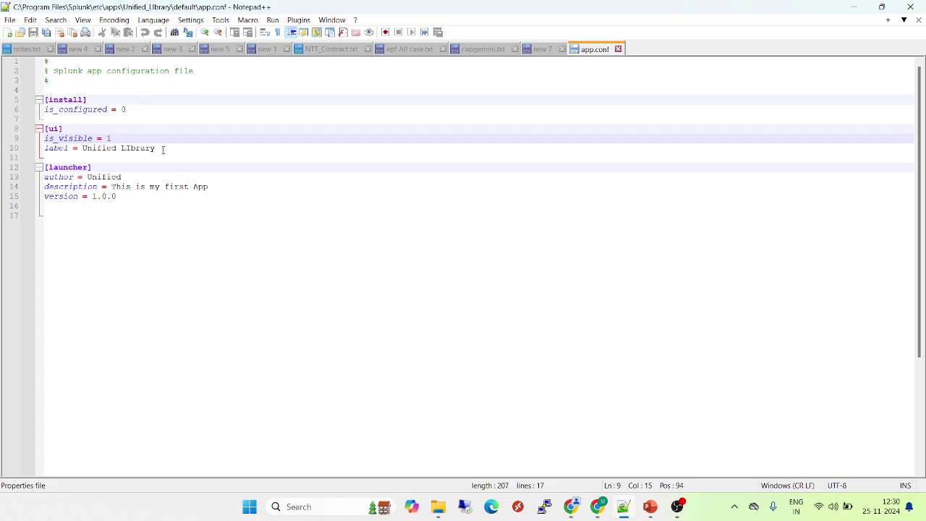
pyautogui.moveTo(160, 149); pyautogui.dragTo(36, 143)
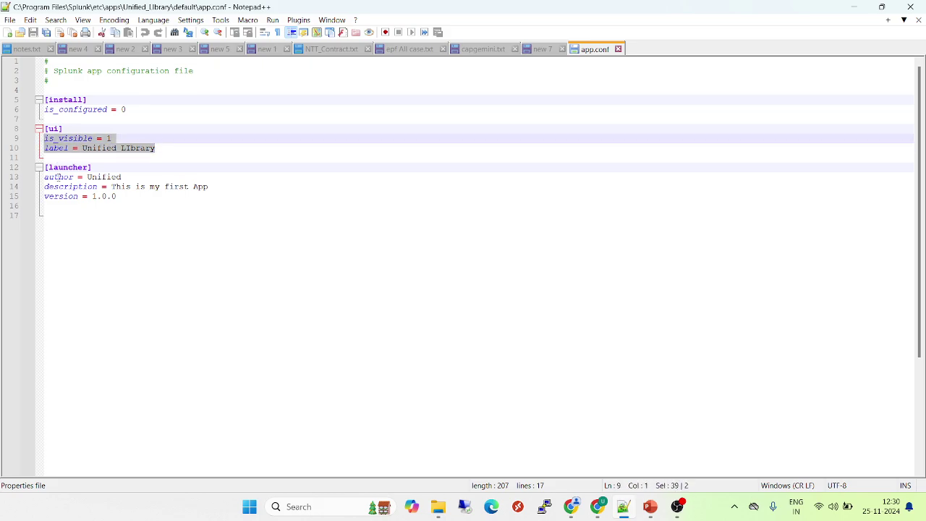
# - Review the launcher author, description 'This is my first App' and version lines, then close app.conf
pyautogui.doubleClick(58, 177)
pyautogui.click(104, 177)
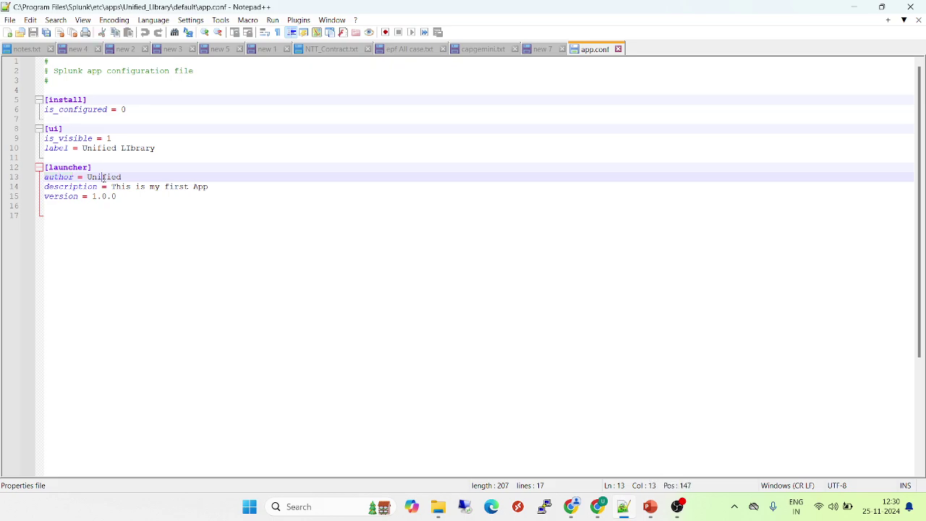
pyautogui.doubleClick(104, 177)
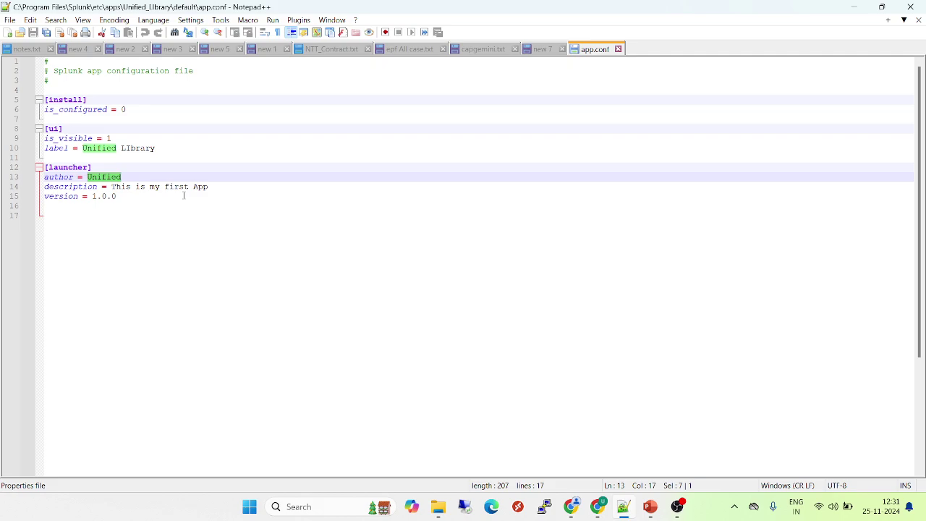
pyautogui.doubleClick(80, 186)
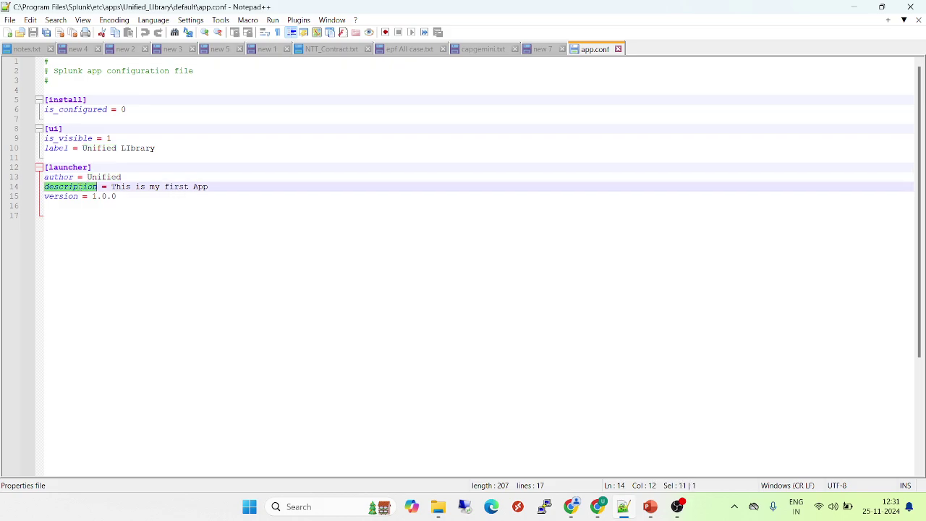
pyautogui.moveTo(220, 186); pyautogui.dragTo(112, 186)
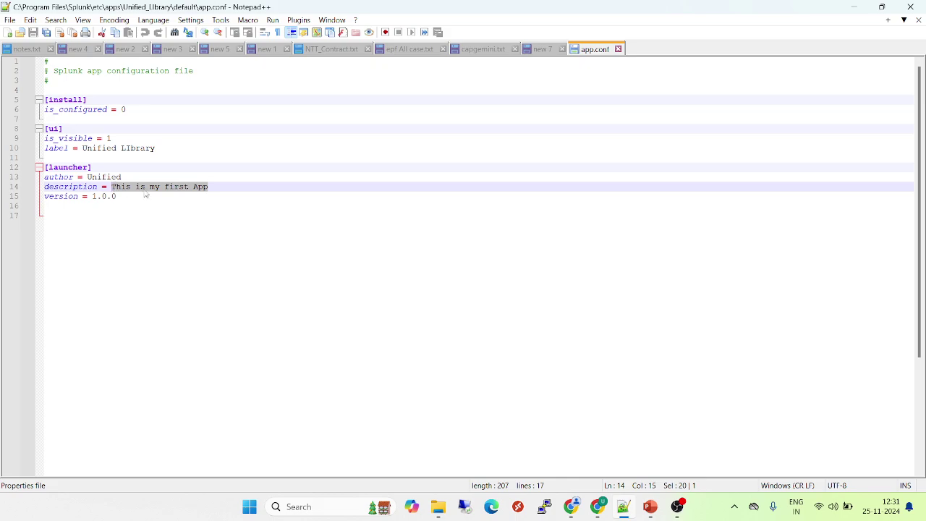
pyautogui.click(237, 188)
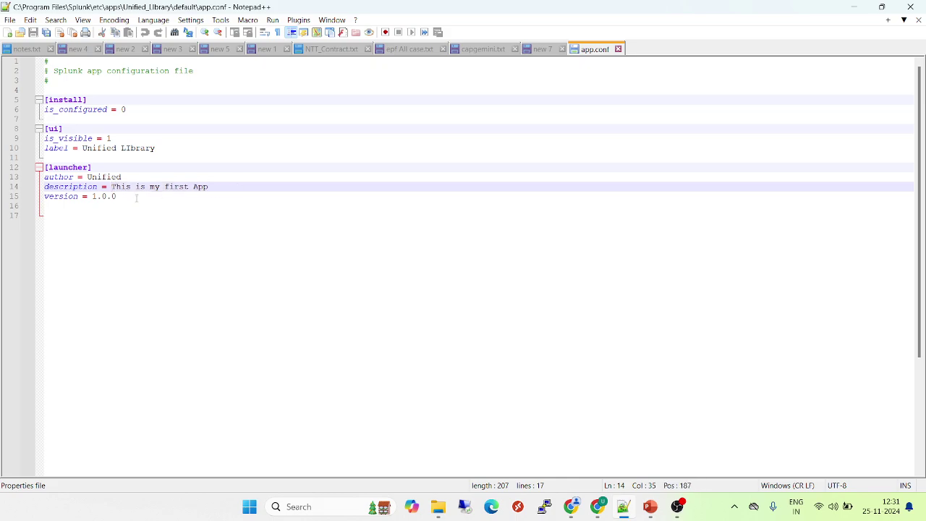
pyautogui.moveTo(136, 197); pyautogui.dragTo(41, 196)
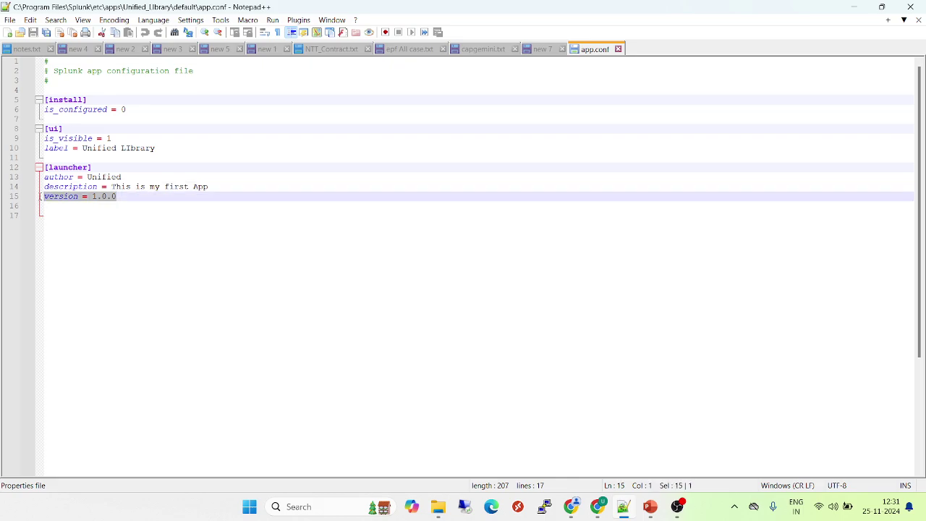
pyautogui.click(139, 197)
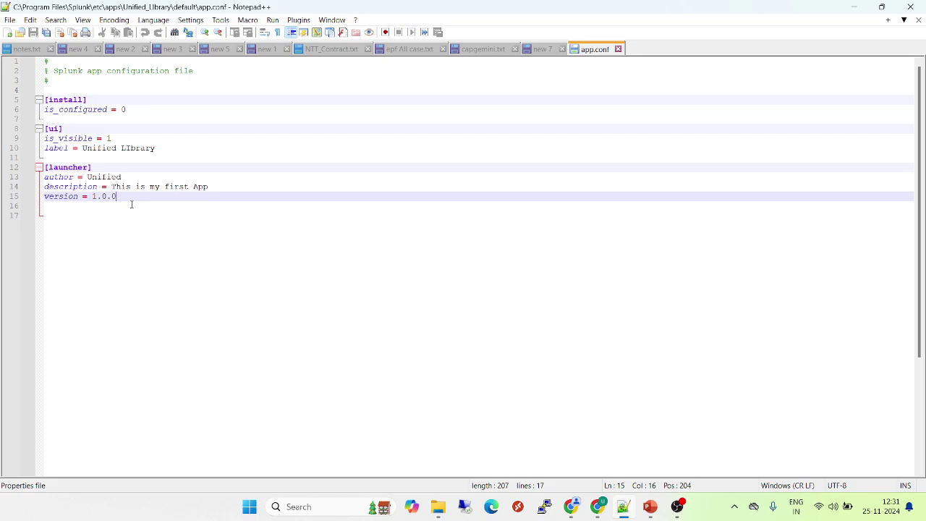
pyautogui.click(618, 49)
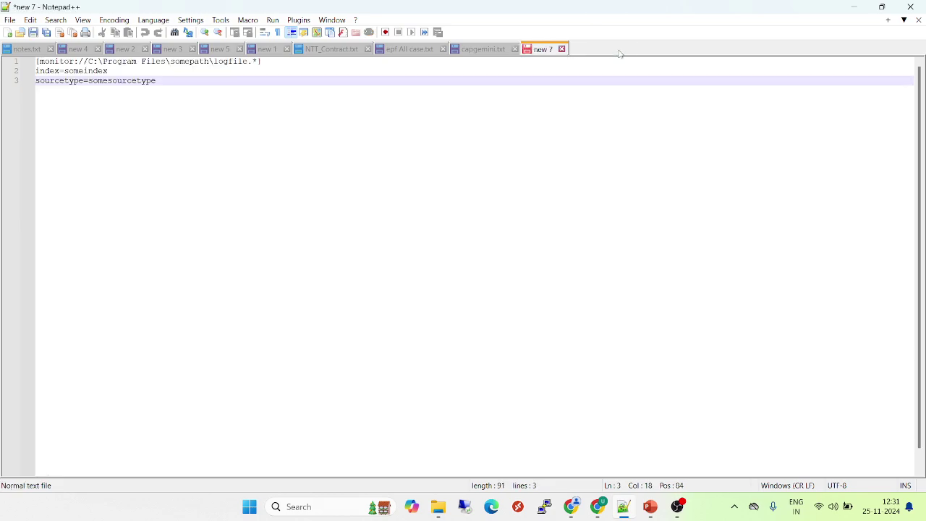
# - Drill into default\data\ui\nav in File Explorer to reveal default.xml, then return to Splunk
pyautogui.click(438, 507)
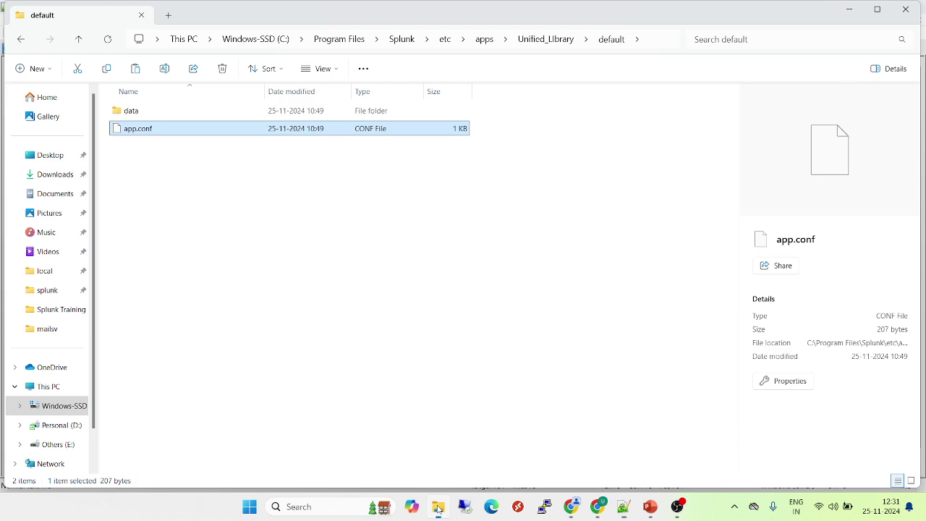
pyautogui.doubleClick(156, 114)
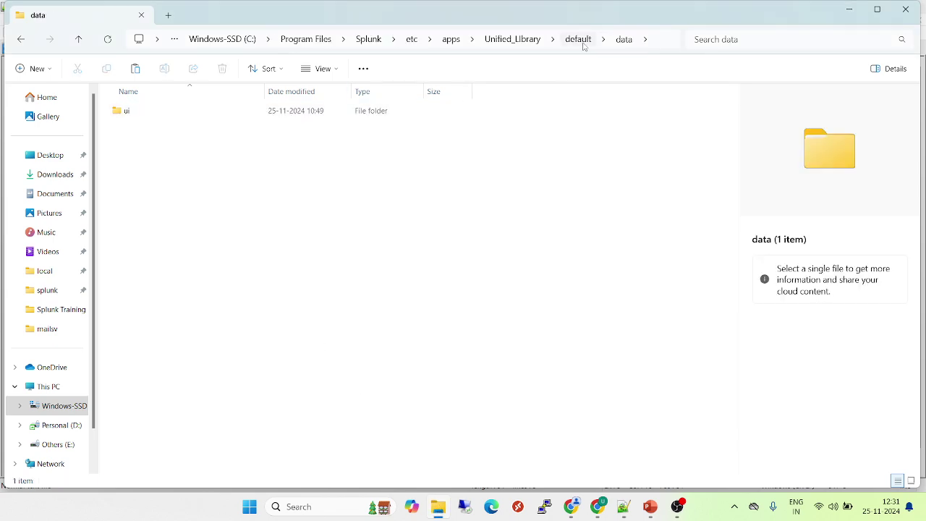
pyautogui.click(175, 110)
pyautogui.doubleClick(174, 110)
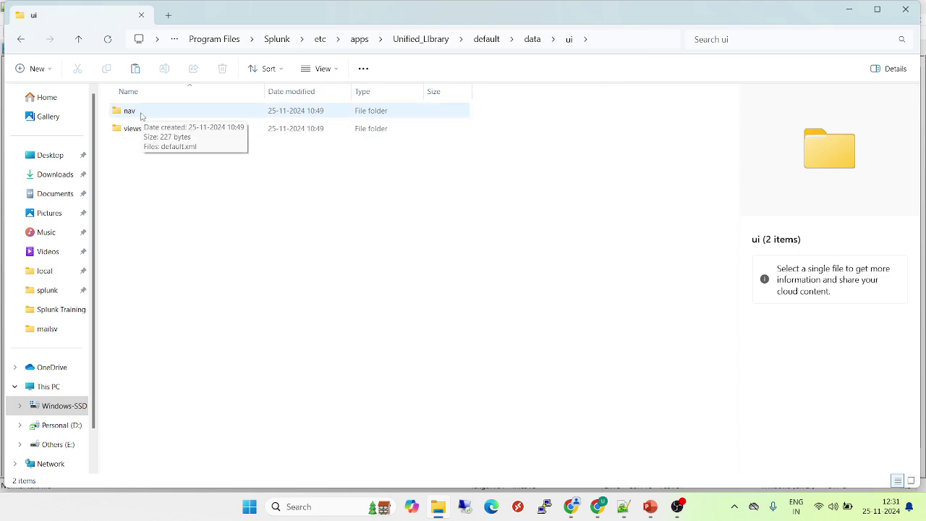
pyautogui.doubleClick(141, 116)
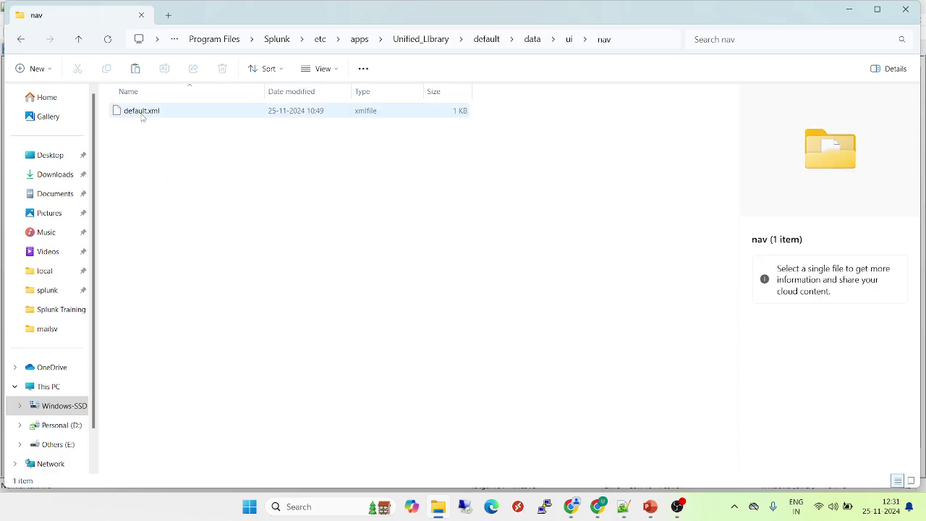
pyautogui.moveTo(575, 510)
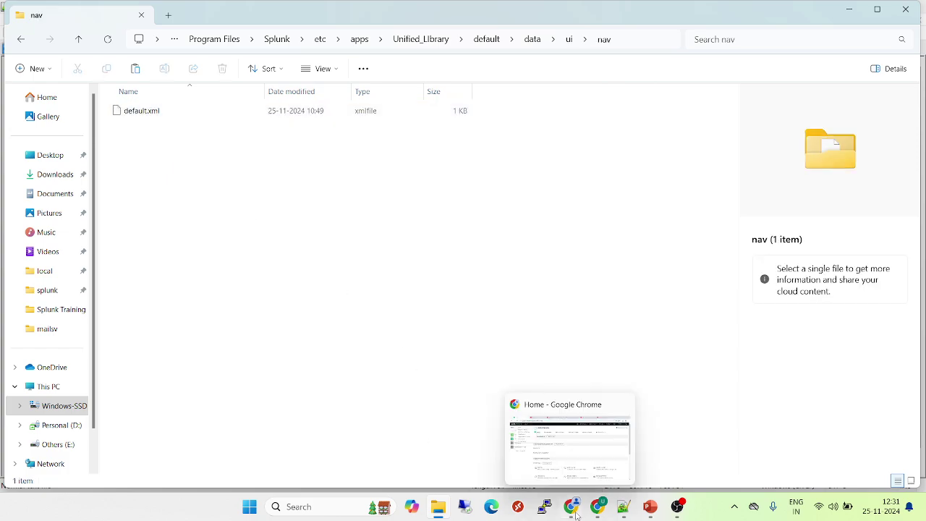
pyautogui.click(563, 472)
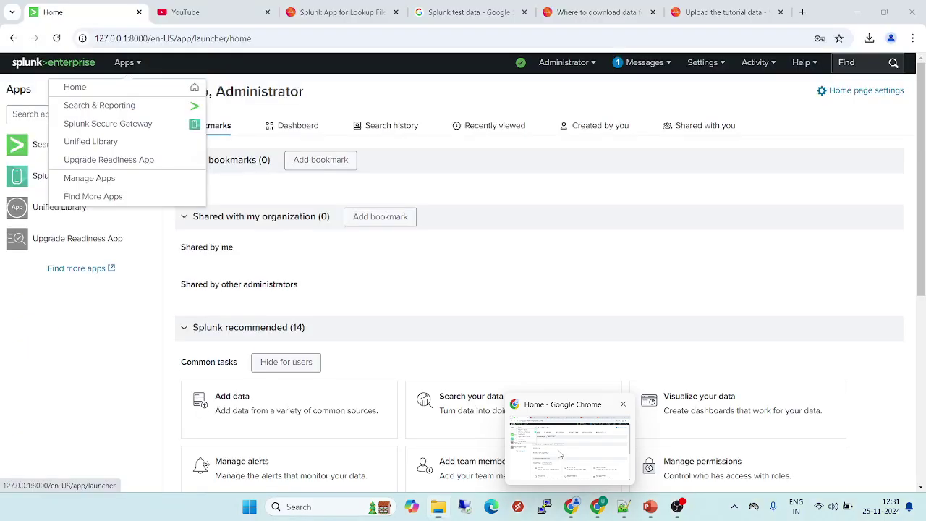
# - Launch Unified Library from the Apps menu and highlight its Search through Dashboards nav labels
pyautogui.click(114, 147)
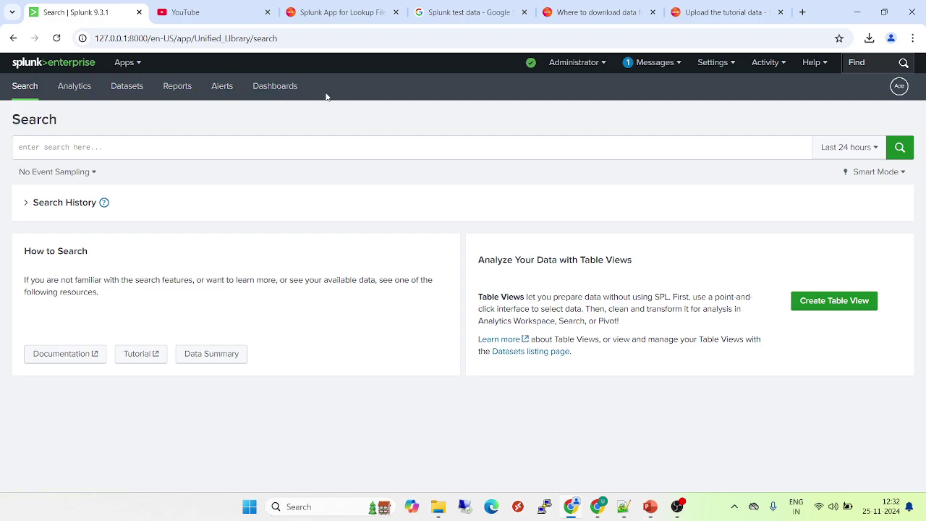
pyautogui.moveTo(309, 97); pyautogui.dragTo(300, 89)
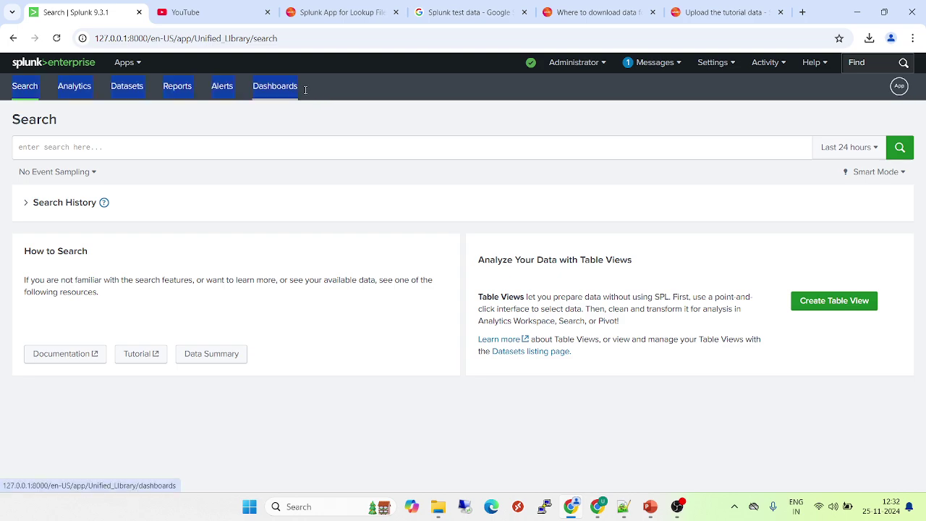
pyautogui.click(303, 128)
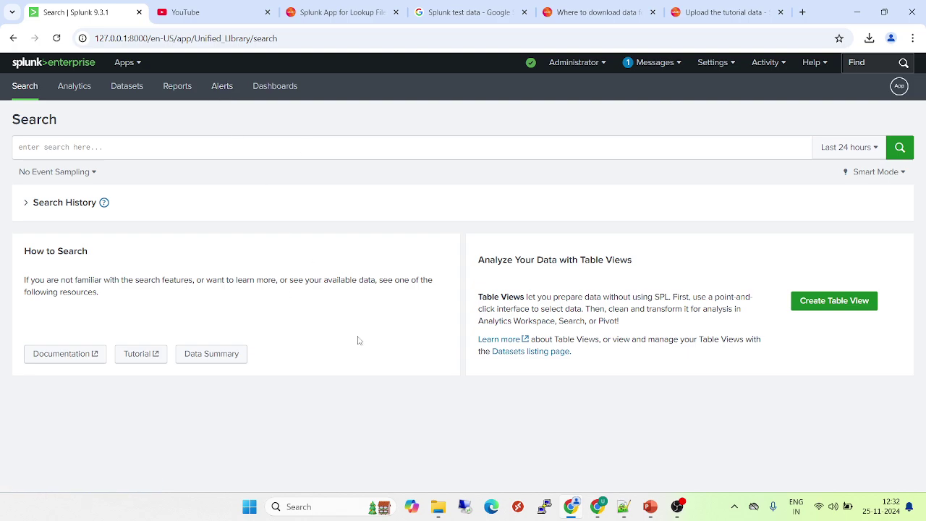
# - Select default.xml in the nav folder window and open it in Notepad++
pyautogui.moveTo(437, 509)
pyautogui.click(428, 437)
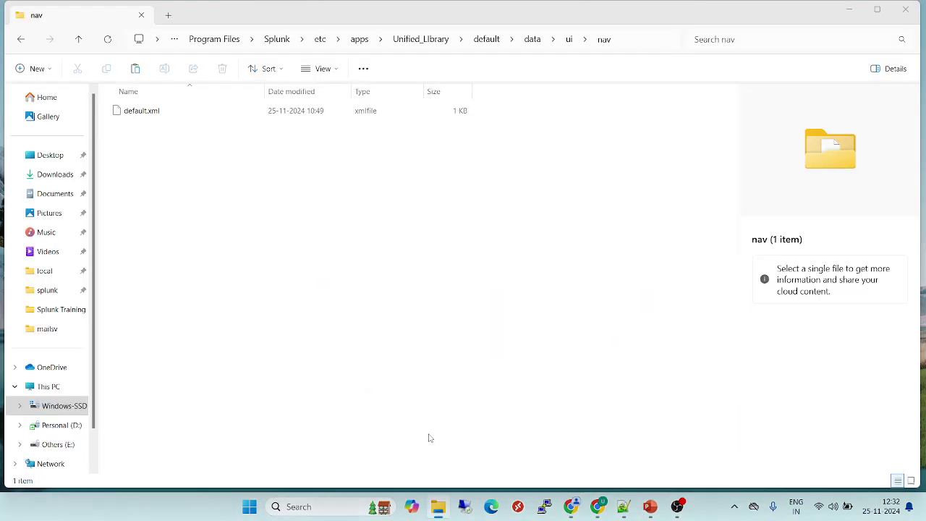
pyautogui.click(151, 116)
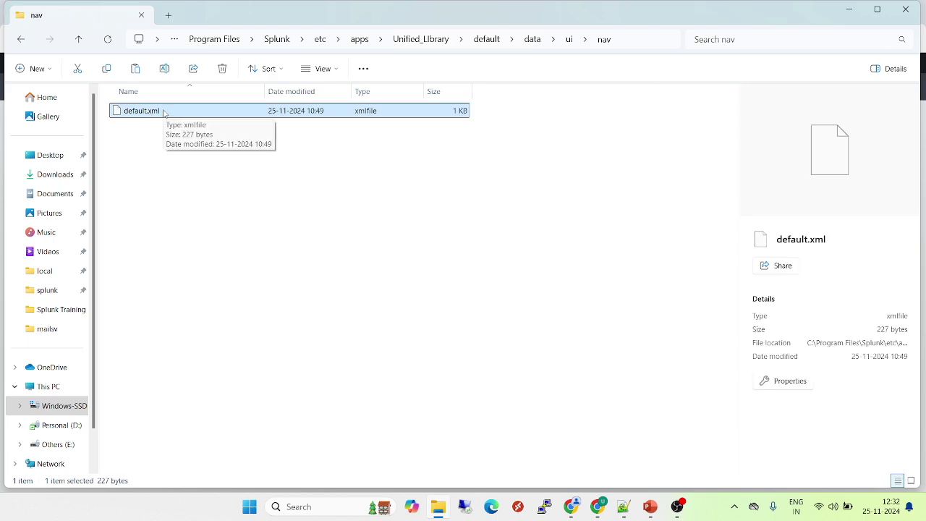
pyautogui.moveTo(164, 112); pyautogui.dragTo(341, 208)
# - Highlight search_view, the default search view, analytics_workspace, datasets and reports in default.xml
pyautogui.doubleClick(145, 61)
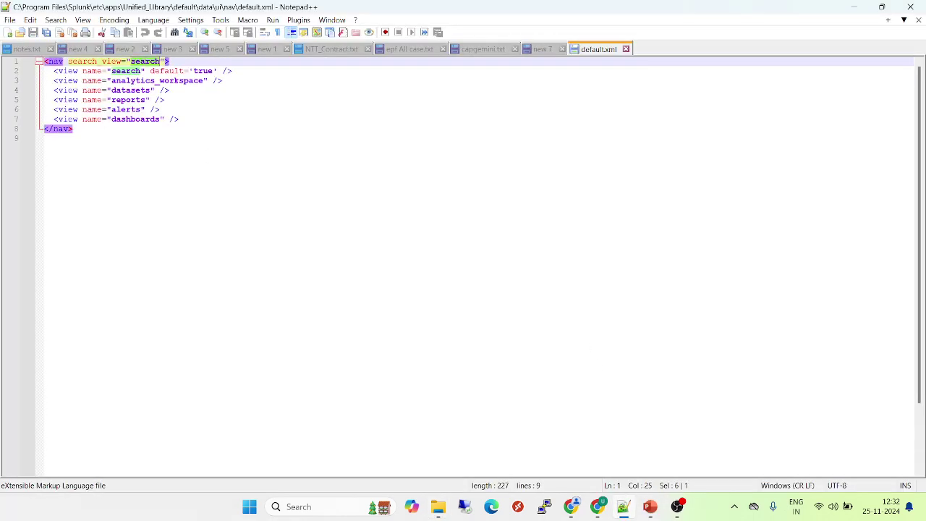
pyautogui.doubleClick(85, 61)
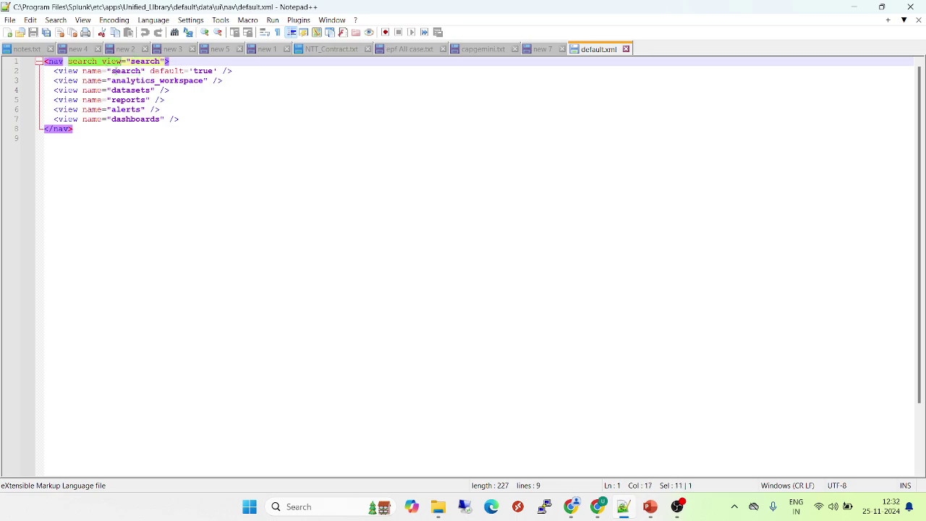
pyautogui.doubleClick(128, 71)
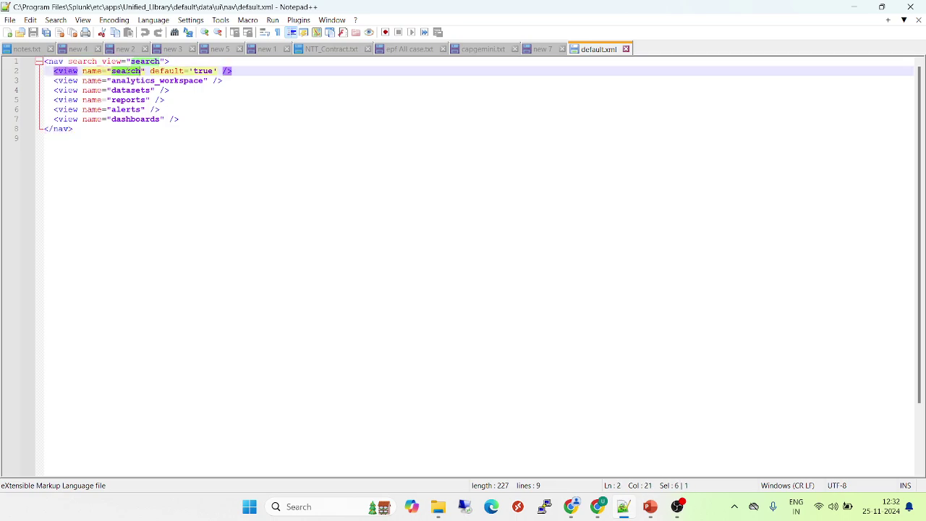
pyautogui.doubleClick(203, 71)
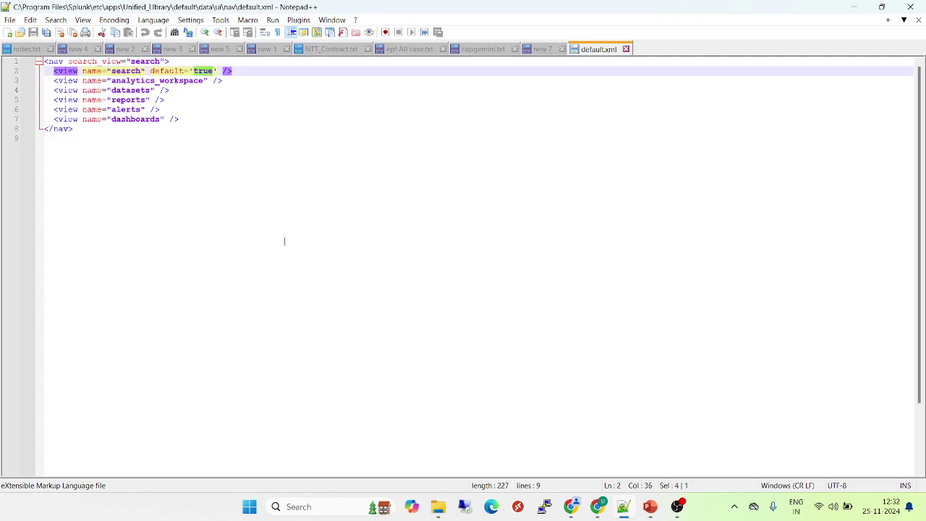
pyautogui.doubleClick(146, 81)
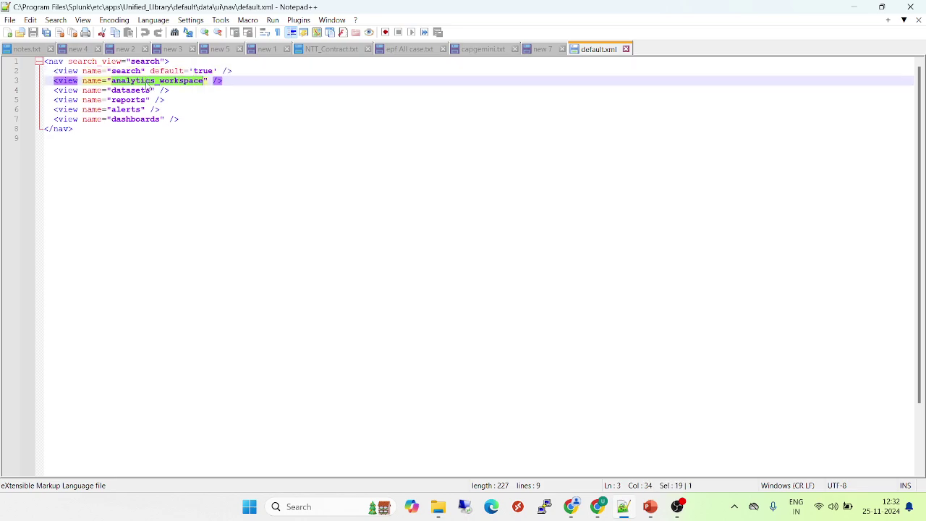
pyautogui.doubleClick(133, 90)
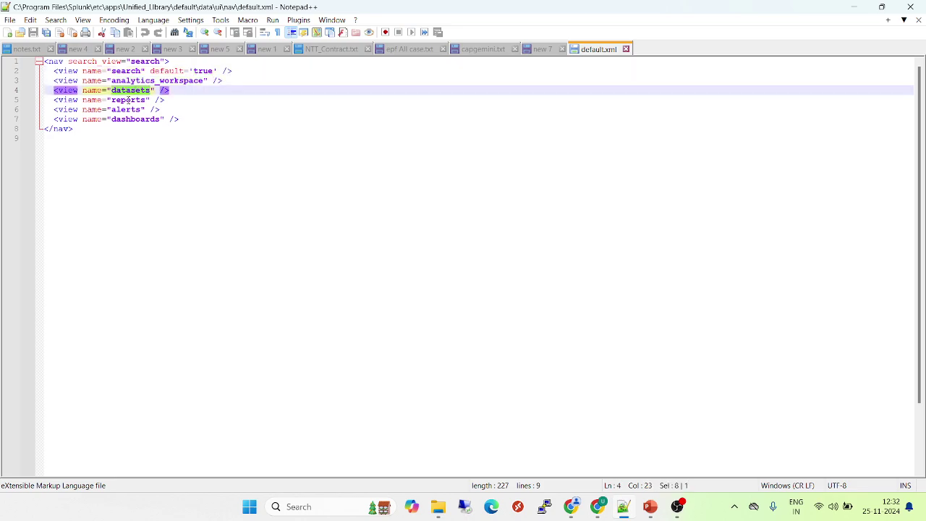
pyautogui.doubleClick(130, 100)
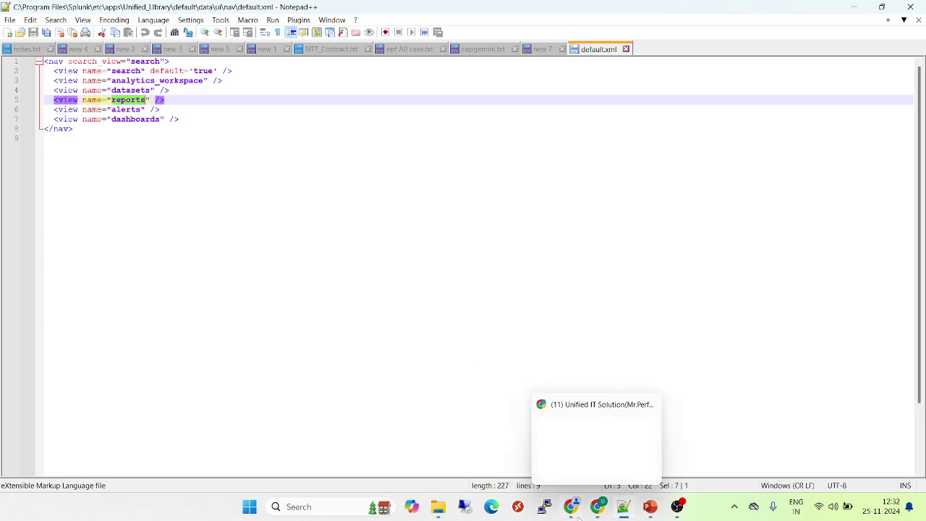
# - Compare with Splunk's sections, highlight dashboards, select the whole file, then close default.xml
pyautogui.moveTo(572, 506)
pyautogui.click(548, 430)
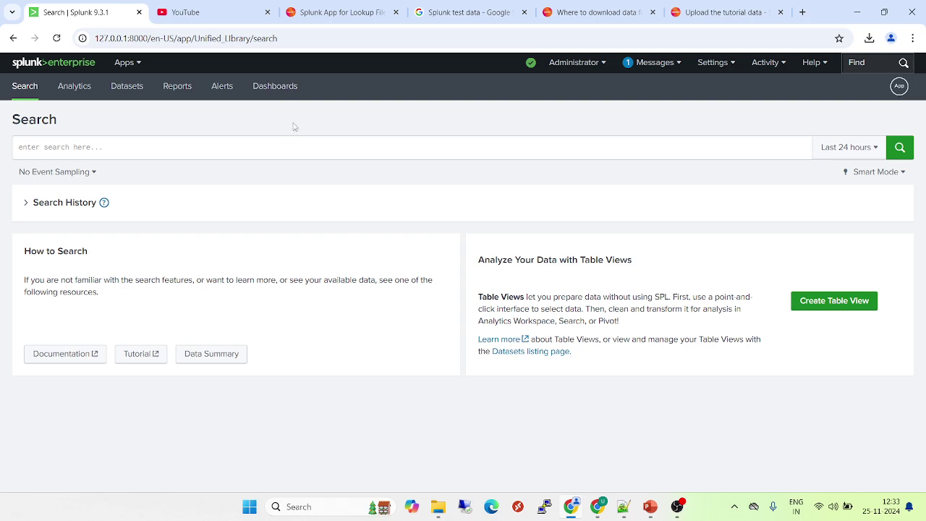
pyautogui.click(624, 509)
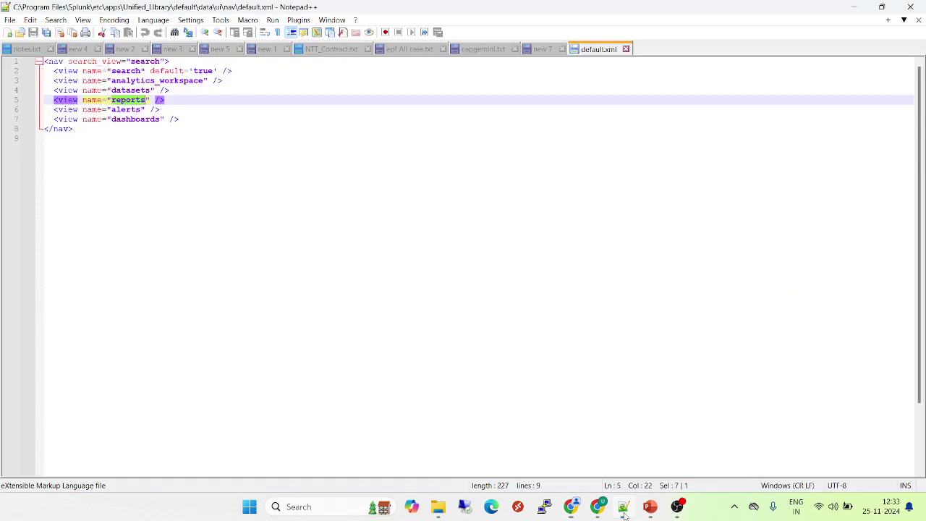
pyautogui.doubleClick(141, 119)
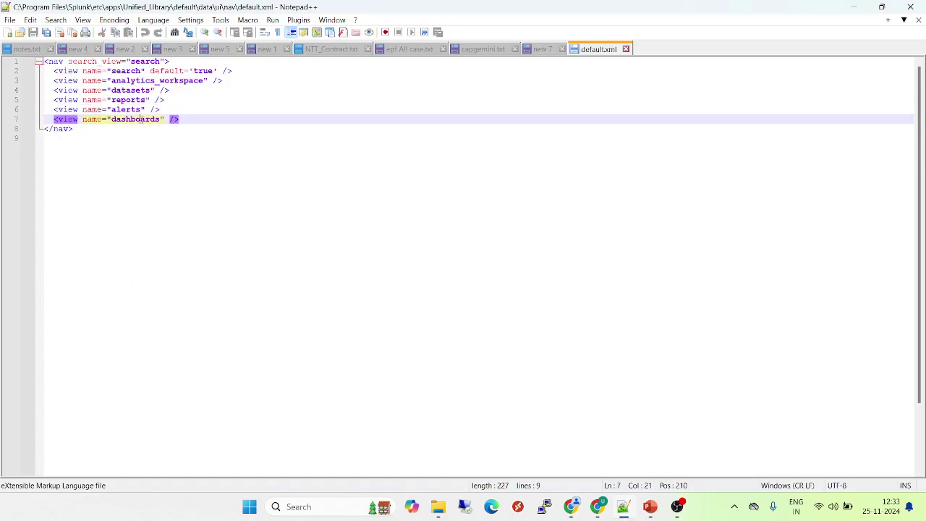
pyautogui.click(75, 129)
pyautogui.hotkey('ctrl', 'shift', 'Home')
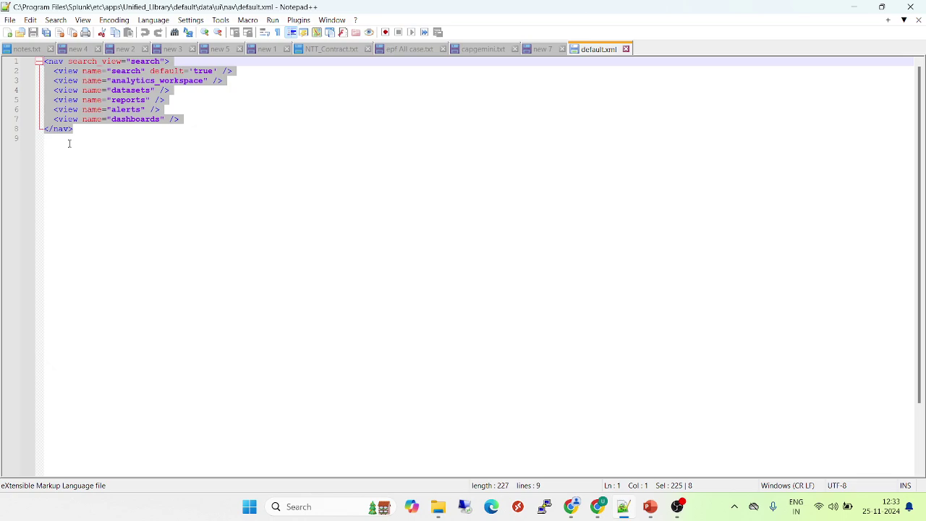
pyautogui.click(87, 135)
pyautogui.hotkey('ctrl', 'a')
pyautogui.click(626, 49)
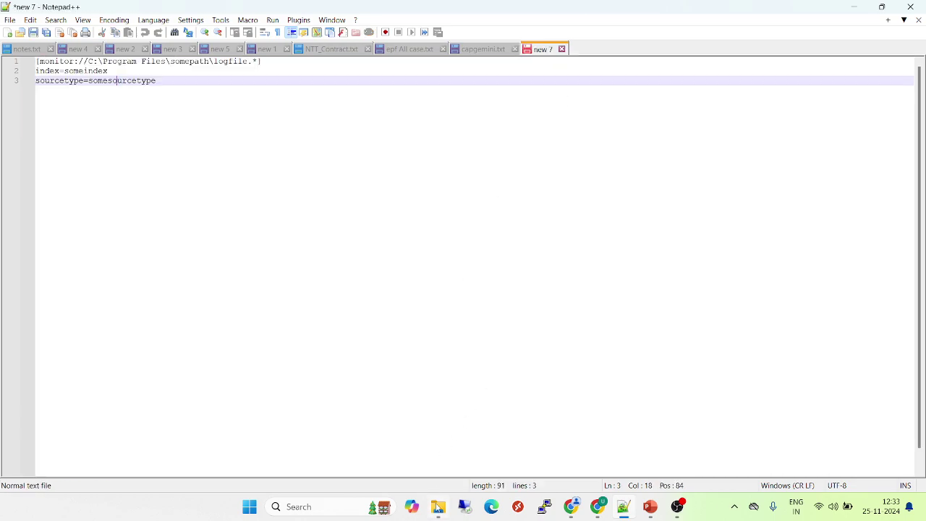
# - Look inside the ui\views folder, then return to the Unified_Library app folder
pyautogui.moveTo(438, 508)
pyautogui.click(435, 432)
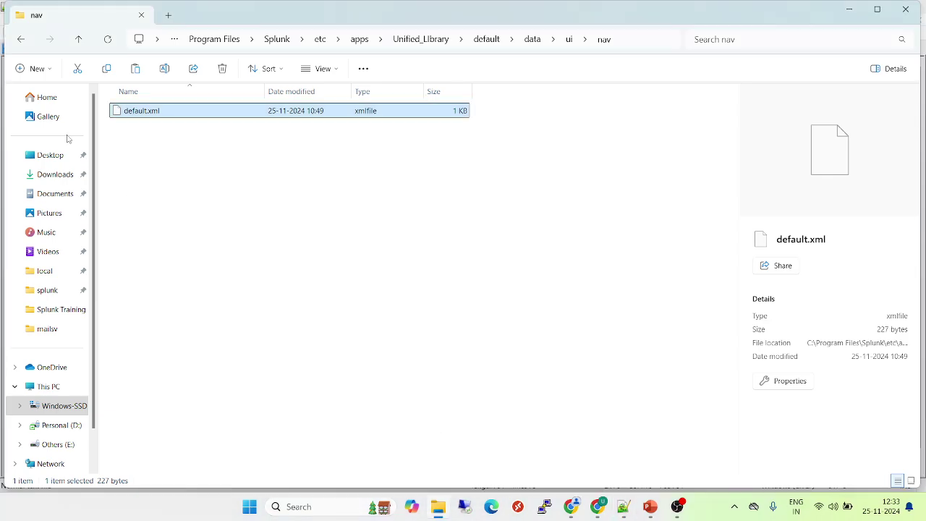
pyautogui.click(21, 40)
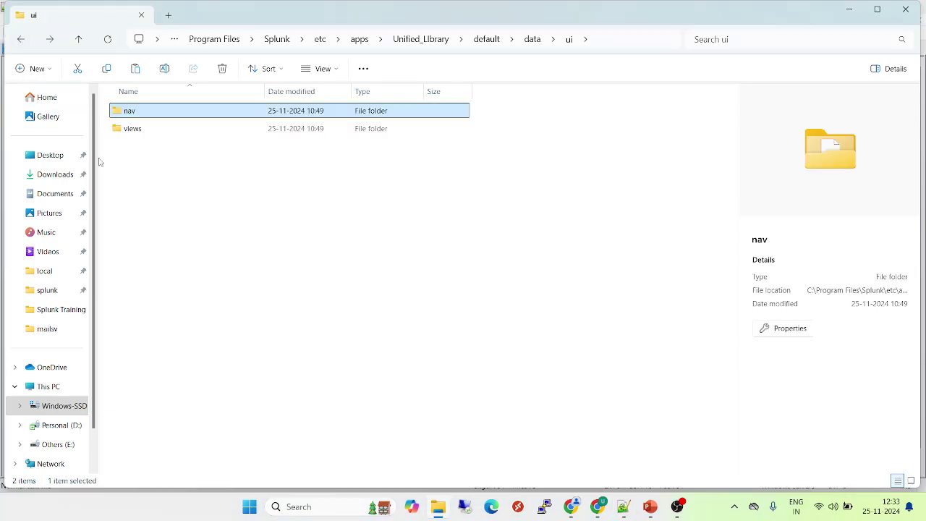
pyautogui.click(143, 133)
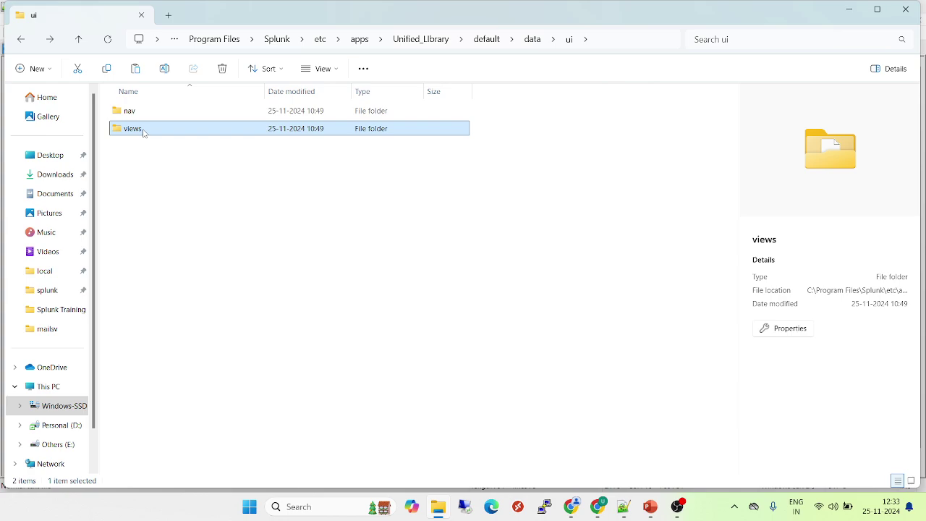
pyautogui.doubleClick(143, 131)
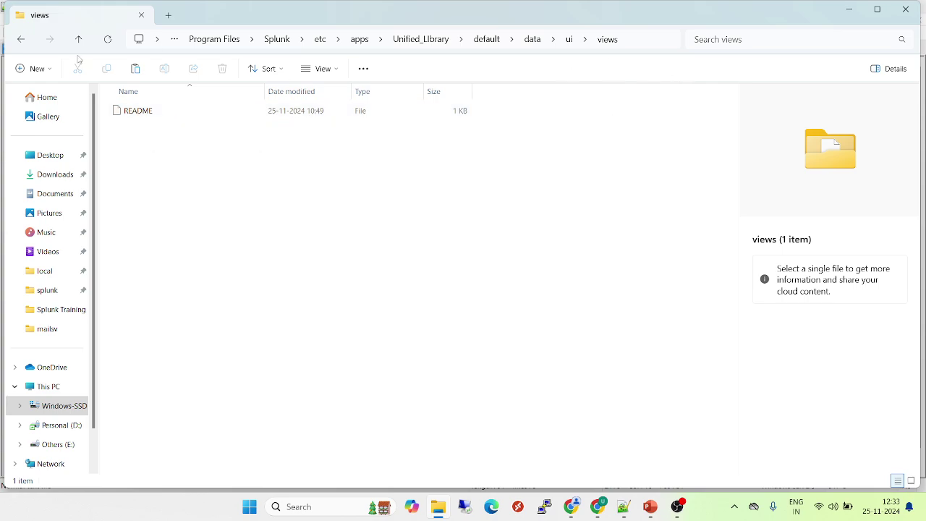
pyautogui.click(21, 41)
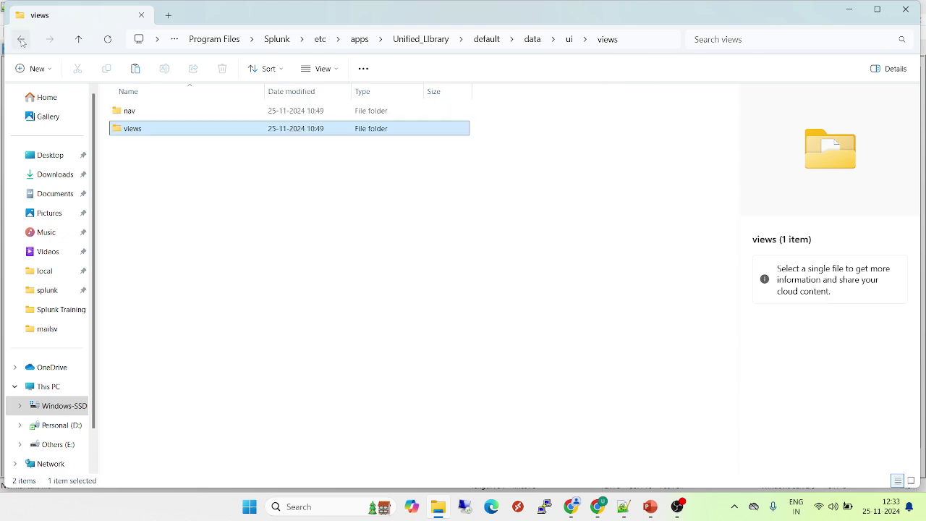
pyautogui.click(21, 42)
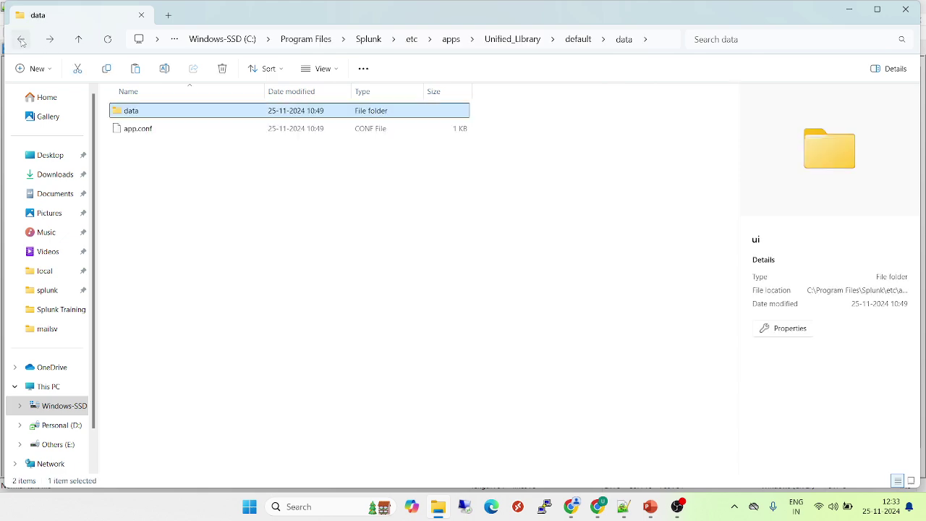
pyautogui.click(21, 41)
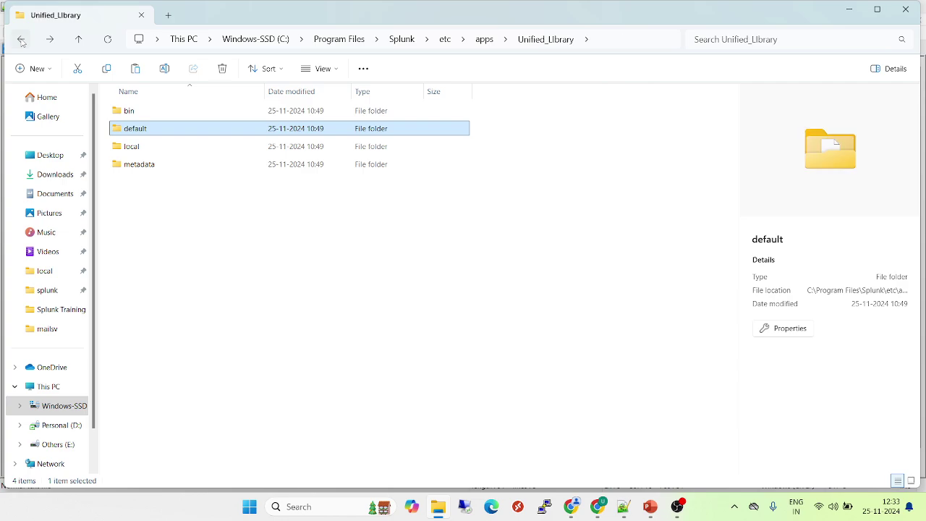
# - Open local\app.conf in Notepad++ to view it, then close it
pyautogui.doubleClick(144, 150)
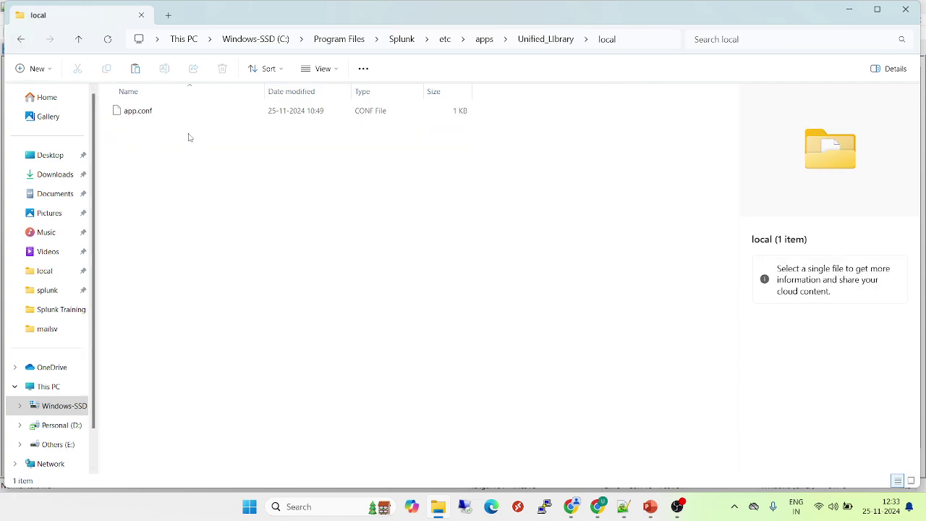
pyautogui.click(143, 113)
pyautogui.moveTo(144, 112); pyautogui.dragTo(576, 382)
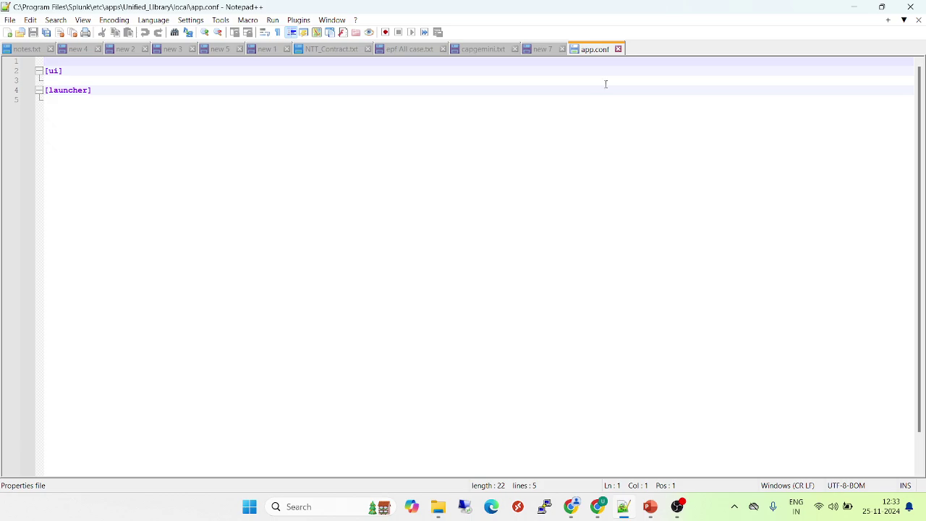
pyautogui.click(619, 49)
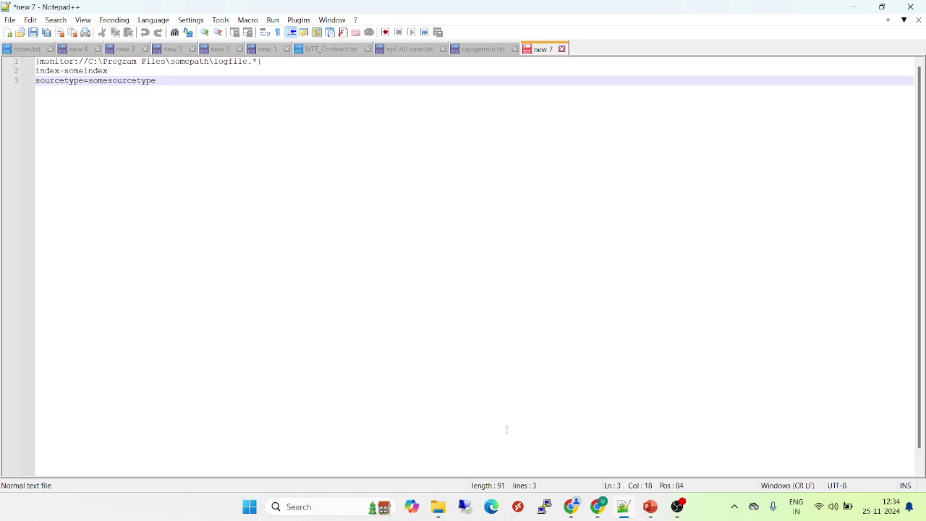
# - Bring the Unified_Library local folder window, holding app.conf, back to the front
pyautogui.moveTo(437, 506)
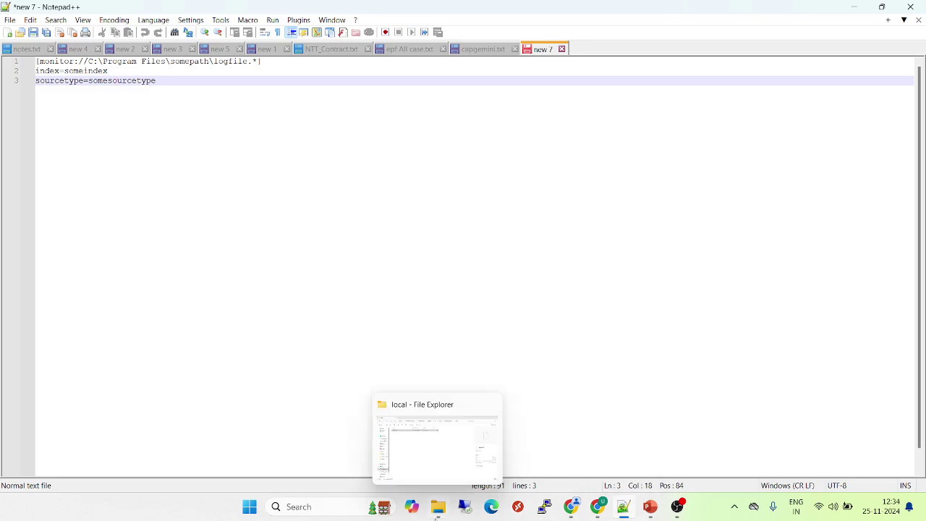
pyautogui.click(429, 445)
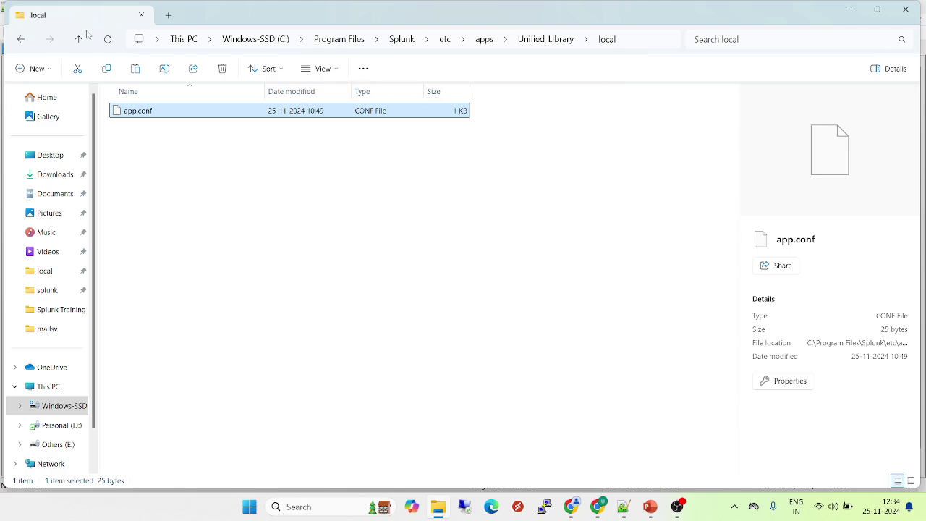
# - Open default.meta from the Unified_Library metadata folder in Notepad++
pyautogui.click(21, 40)
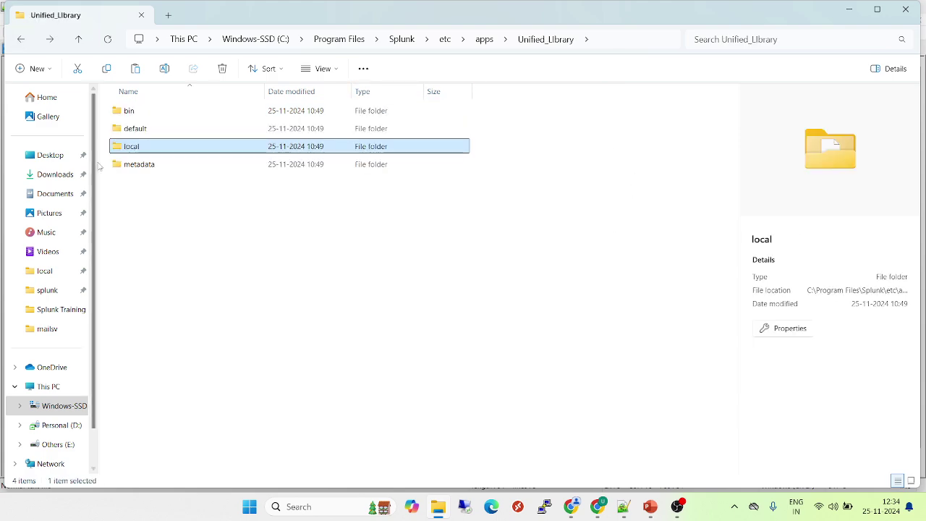
pyautogui.doubleClick(151, 168)
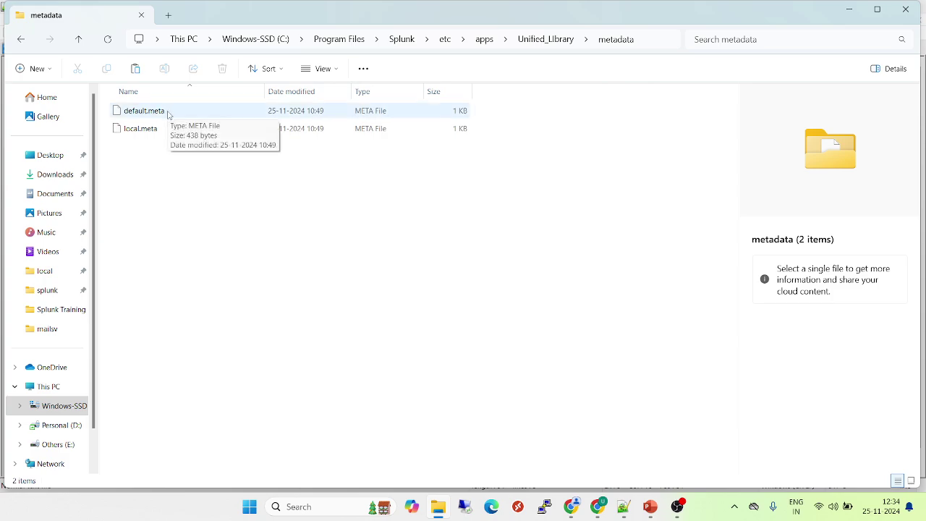
pyautogui.moveTo(167, 114); pyautogui.dragTo(337, 248)
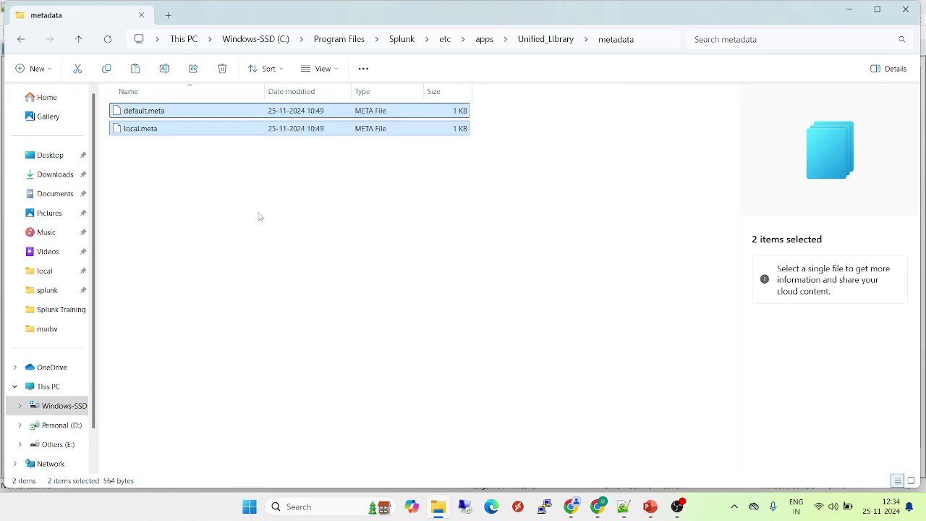
pyautogui.click(149, 110)
pyautogui.moveTo(149, 110); pyautogui.dragTo(547, 373)
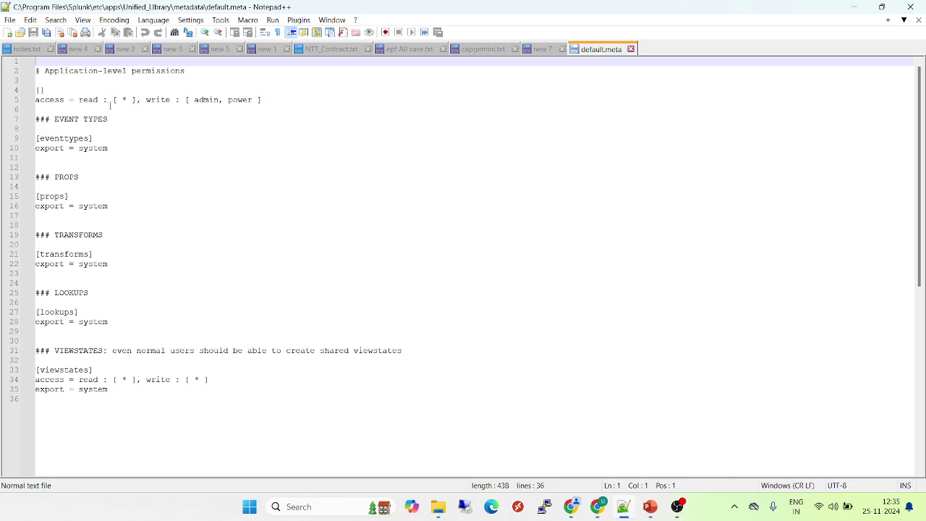
# - Highlight the read '*' and write 'admin' entries, the eventtypes and TRANSFORMS stanzas, then all permissions
pyautogui.moveTo(129, 102); pyautogui.dragTo(118, 102)
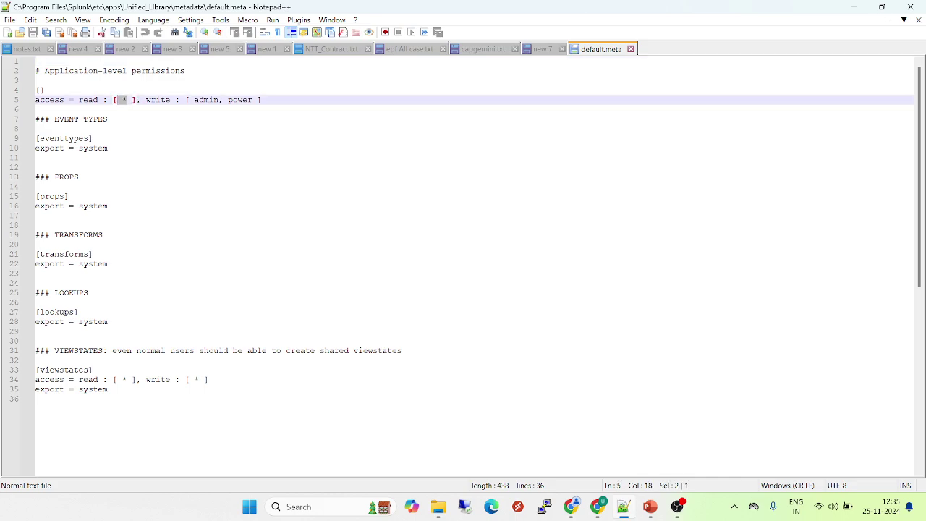
pyautogui.doubleClick(211, 101)
pyautogui.doubleClick(64, 138)
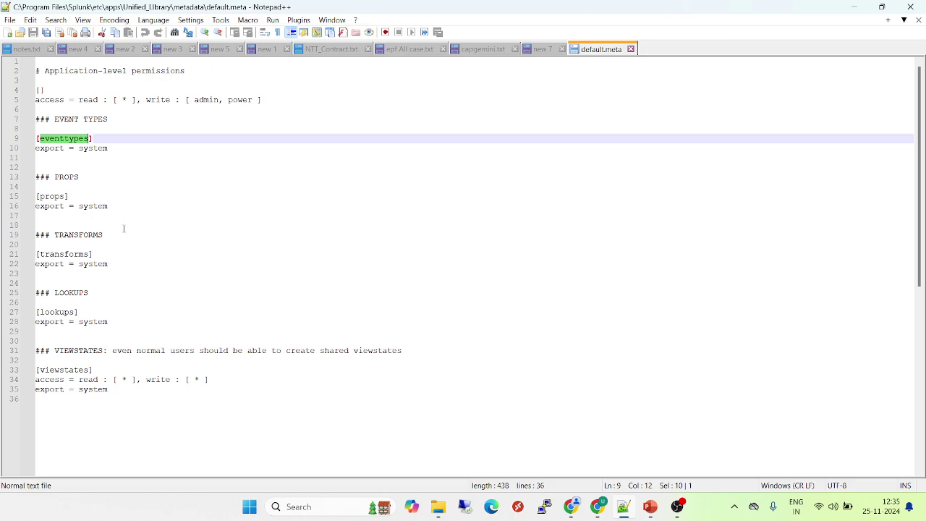
pyautogui.doubleClick(80, 236)
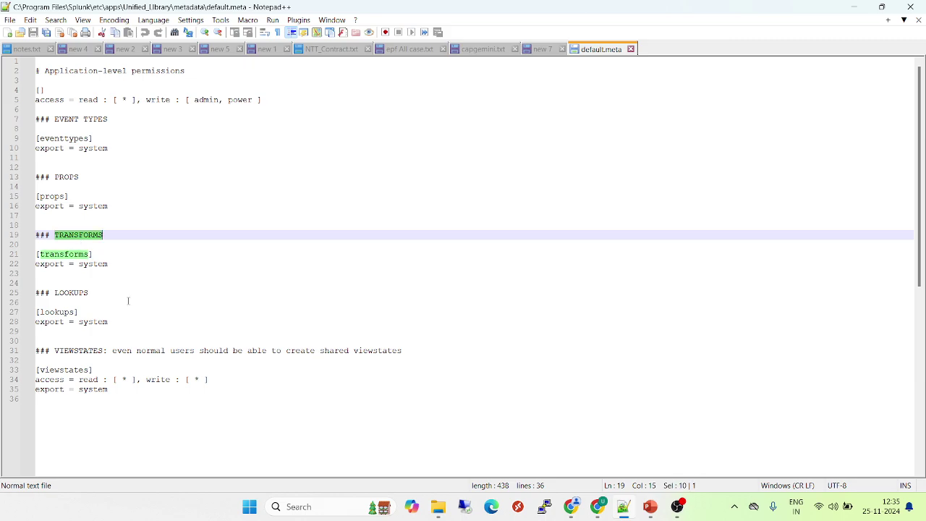
pyautogui.moveTo(126, 395); pyautogui.dragTo(26, 62)
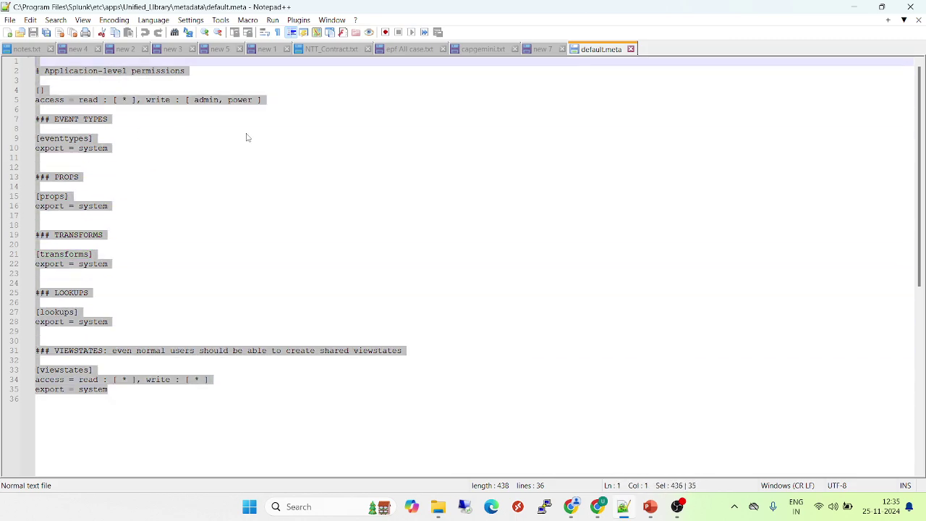
# - Close default.meta and open local.meta from the metadata folder in Notepad++
pyautogui.click(631, 49)
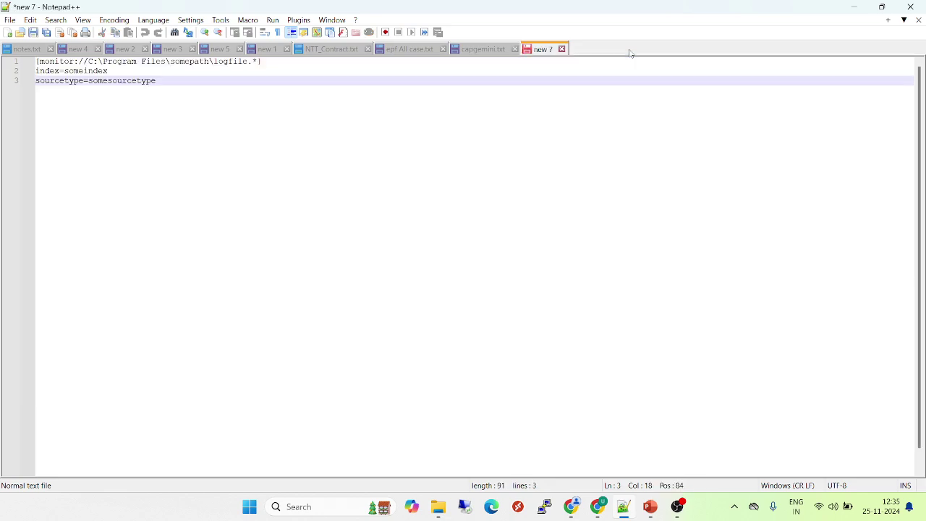
pyautogui.moveTo(442, 507)
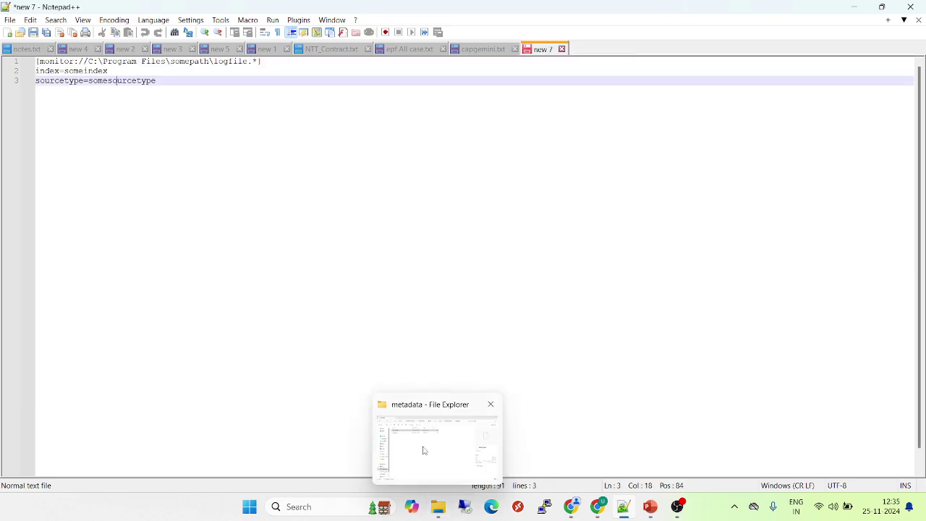
pyautogui.click(425, 448)
pyautogui.moveTo(152, 128); pyautogui.dragTo(220, 191)
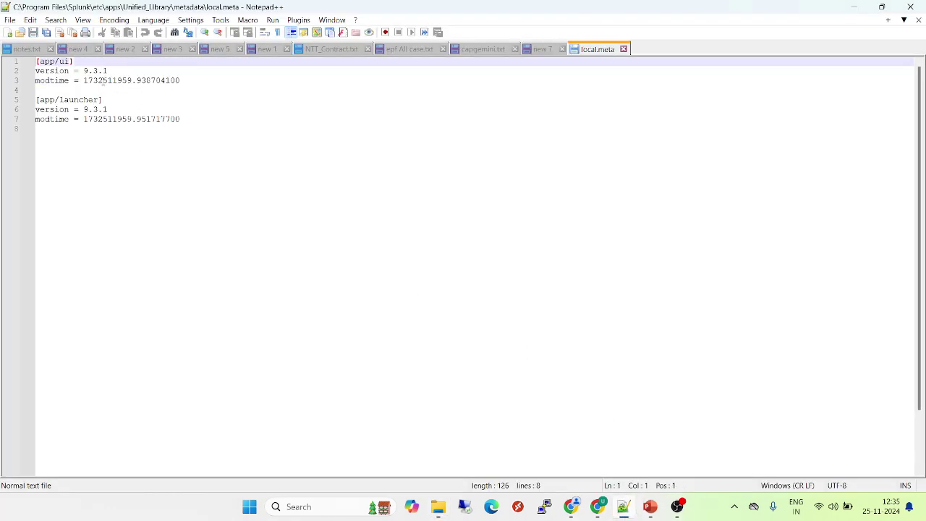
pyautogui.moveTo(108, 71); pyautogui.dragTo(34, 59)
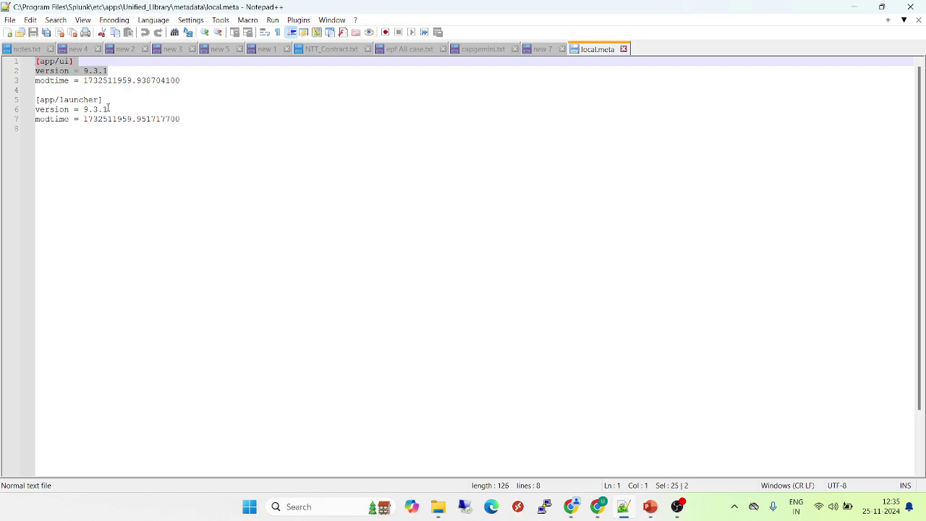
pyautogui.moveTo(108, 109); pyautogui.dragTo(33, 100)
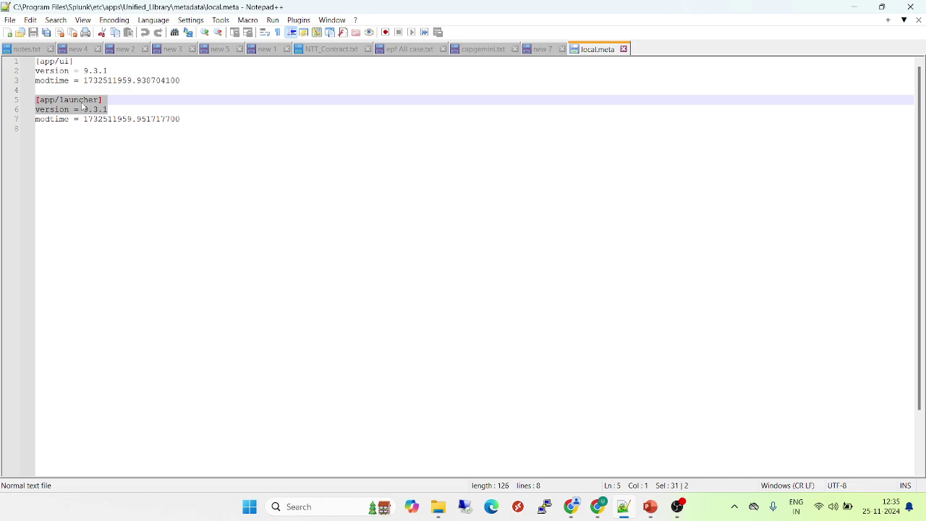
pyautogui.doubleClick(81, 101)
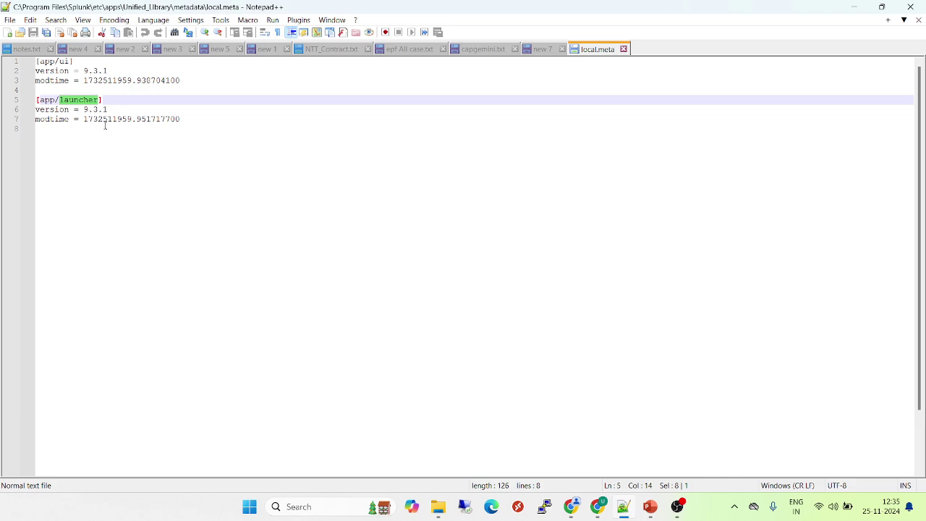
pyautogui.doubleClick(66, 62)
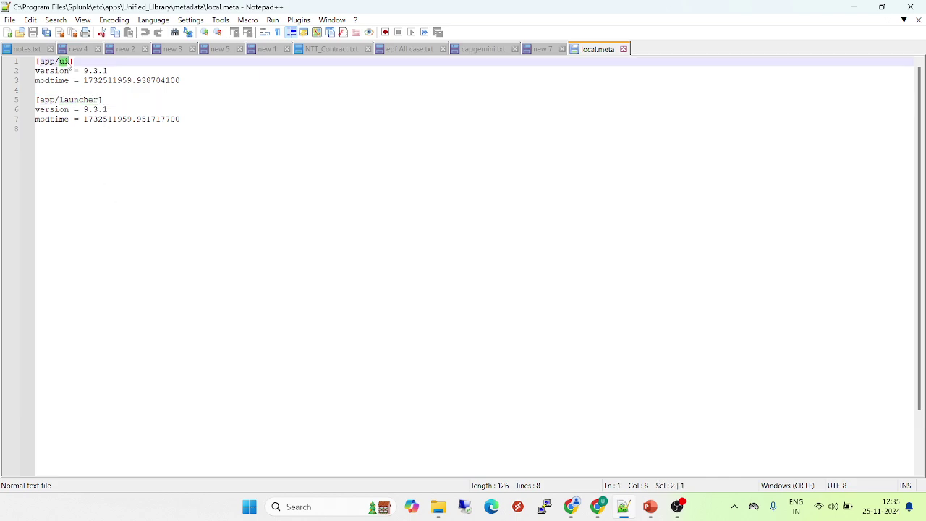
pyautogui.moveTo(114, 110); pyautogui.dragTo(34, 62)
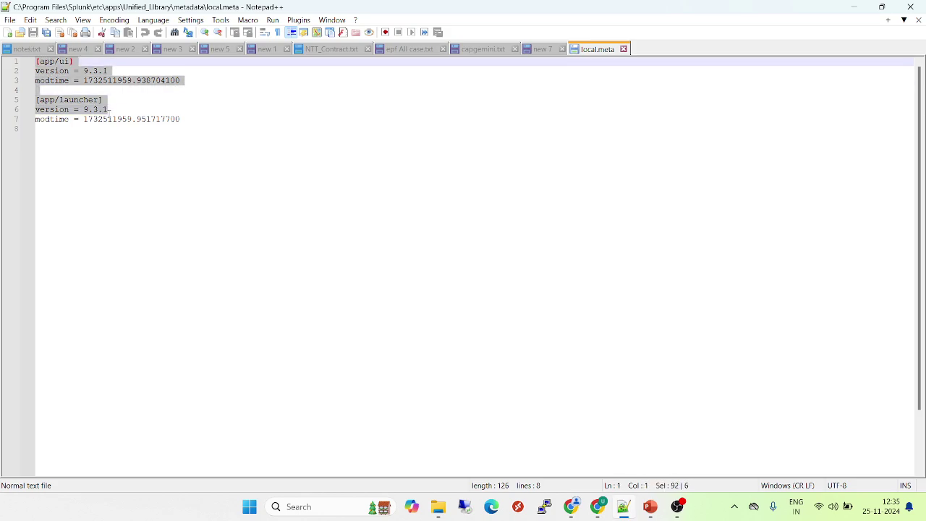
pyautogui.click(110, 110)
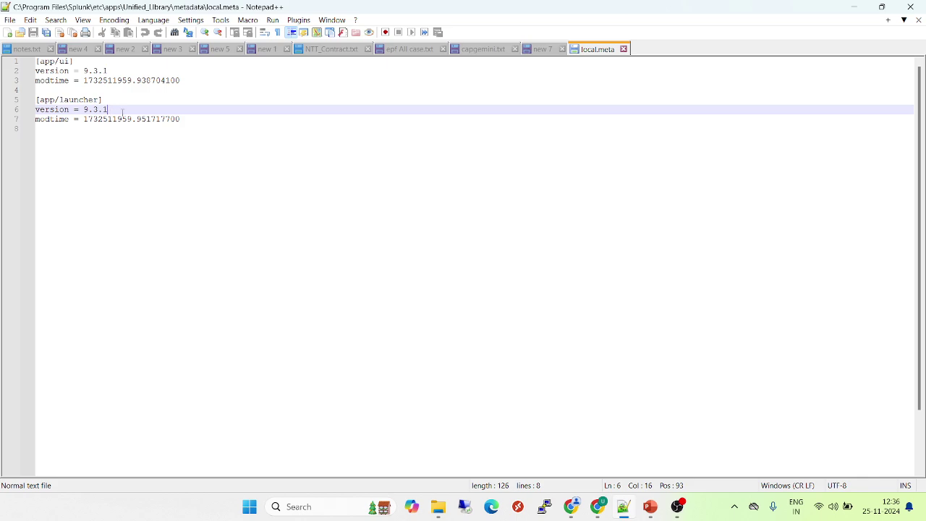
pyautogui.doubleClick(109, 119)
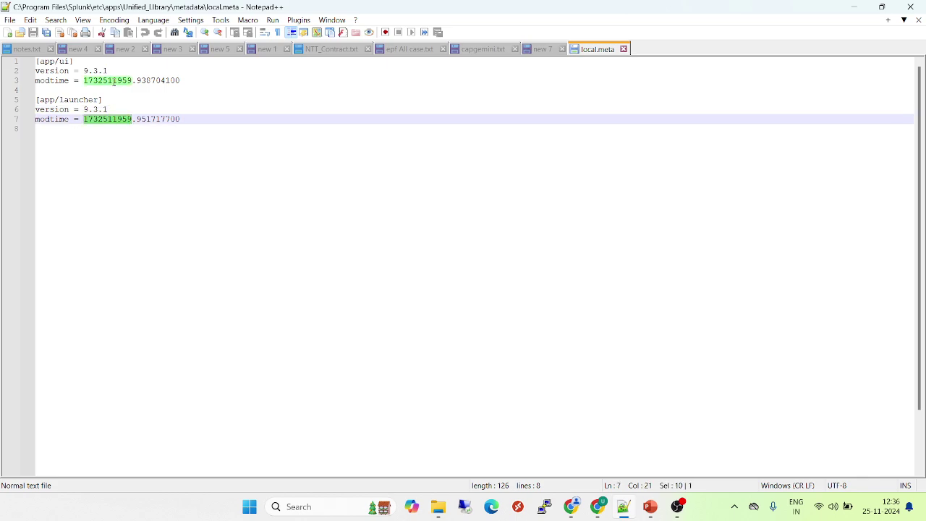
# - Close local.meta and navigate Explorer back up to the Unified_Library folder
pyautogui.click(624, 49)
pyautogui.moveTo(449, 499)
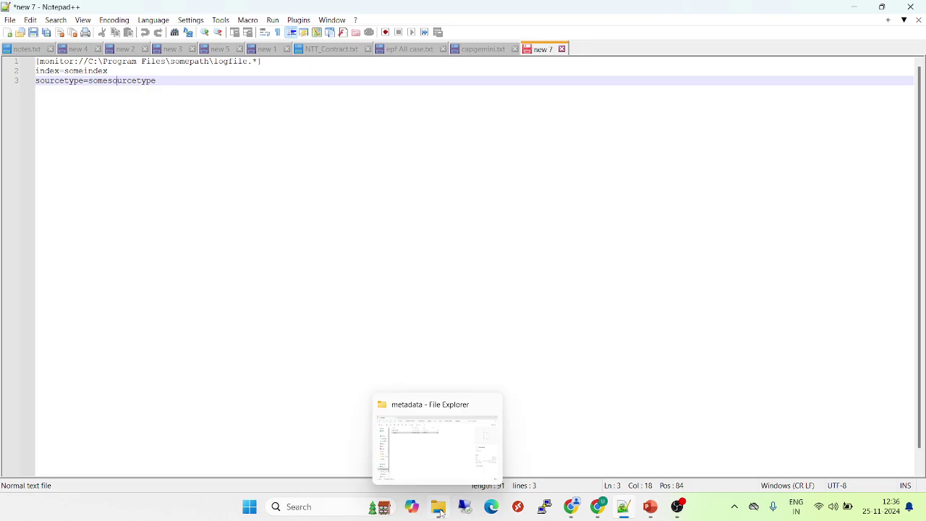
pyautogui.click(432, 447)
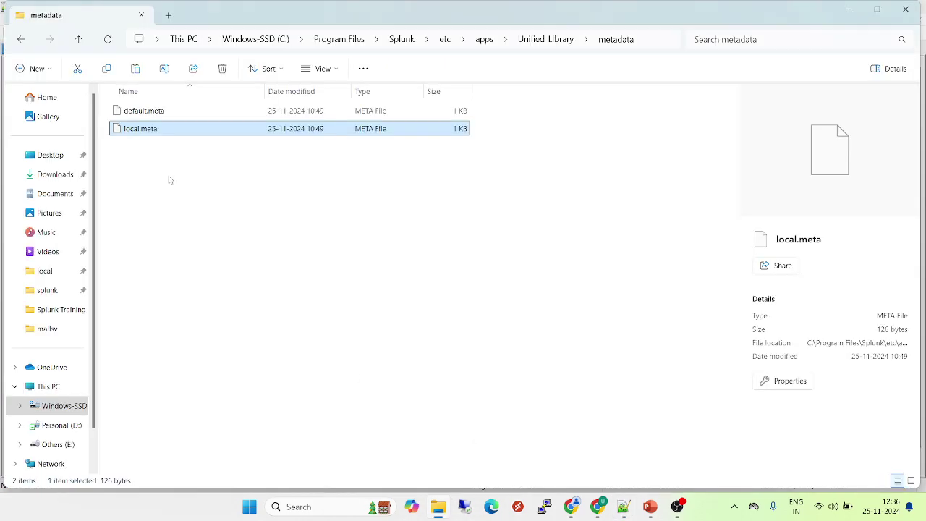
pyautogui.click(21, 41)
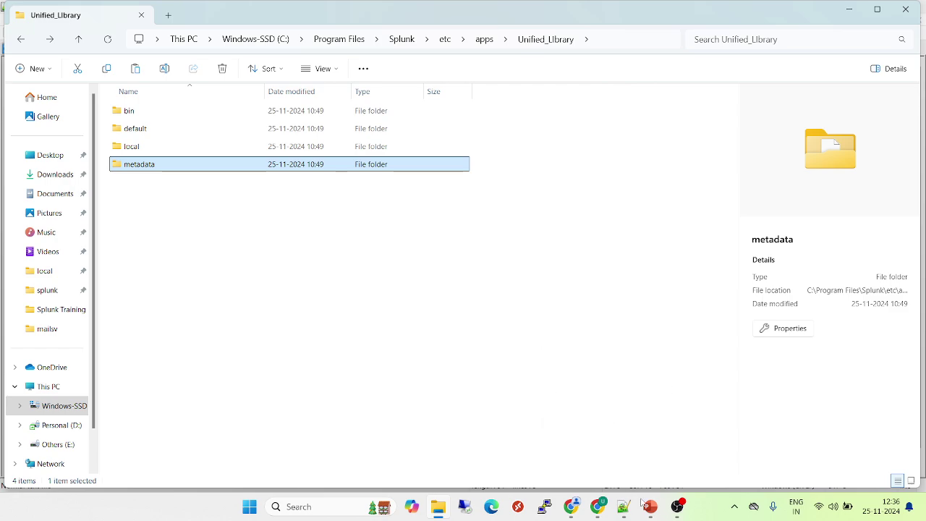
# - Bring up the PowerPoint slide show and run it to the closing Thank You slide
pyautogui.moveTo(654, 507)
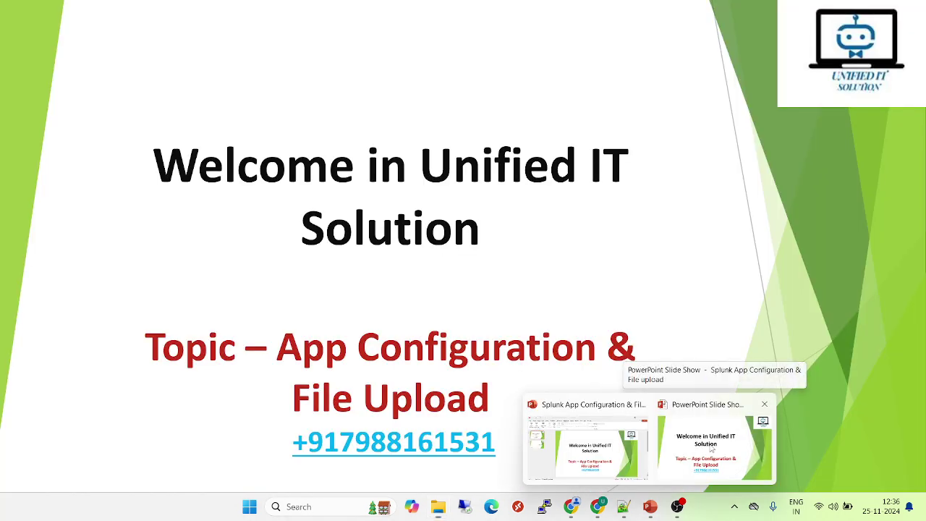
pyautogui.click(712, 449)
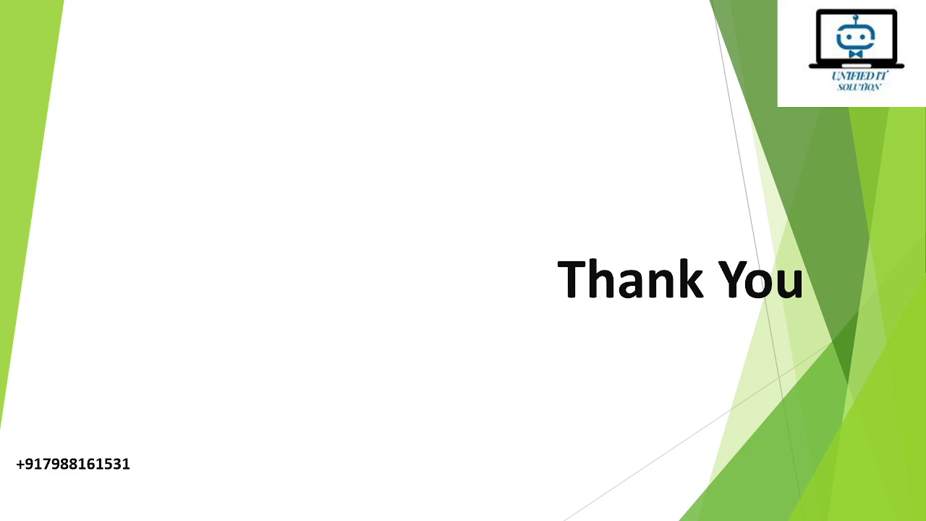
pyautogui.hotkey('alt', 'Tab')
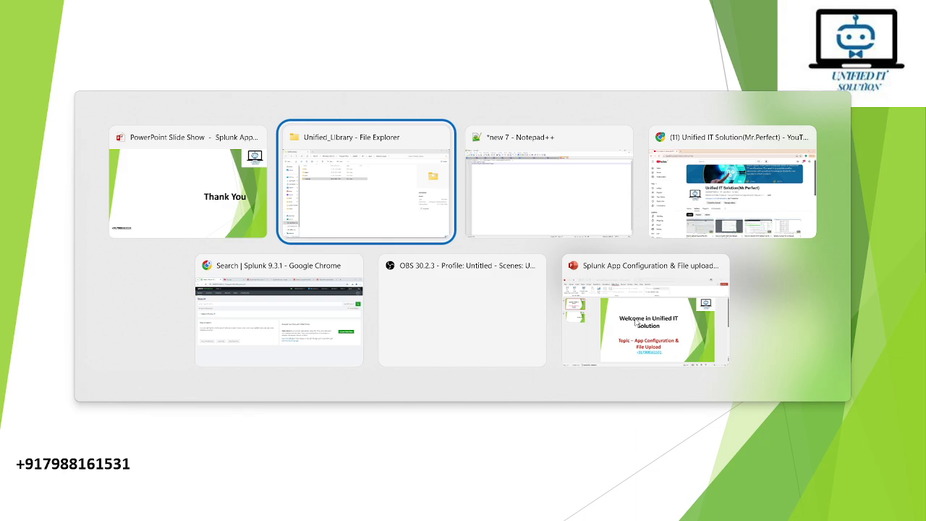
pyautogui.hotkey('alt', 'Tab')
pyautogui.hotkey('alt', 'Tab')
pyautogui.hotkey('alt', 'Tab')
pyautogui.hotkey('alt', 'Tab')
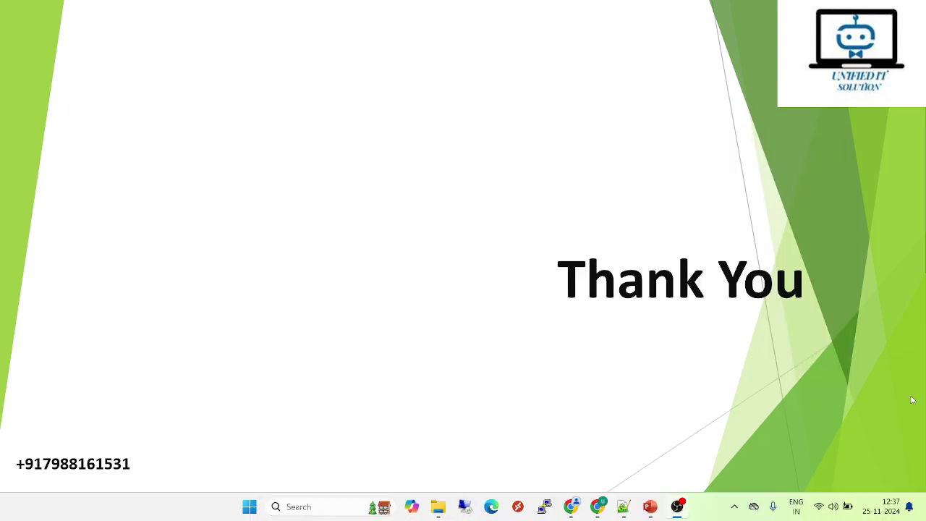